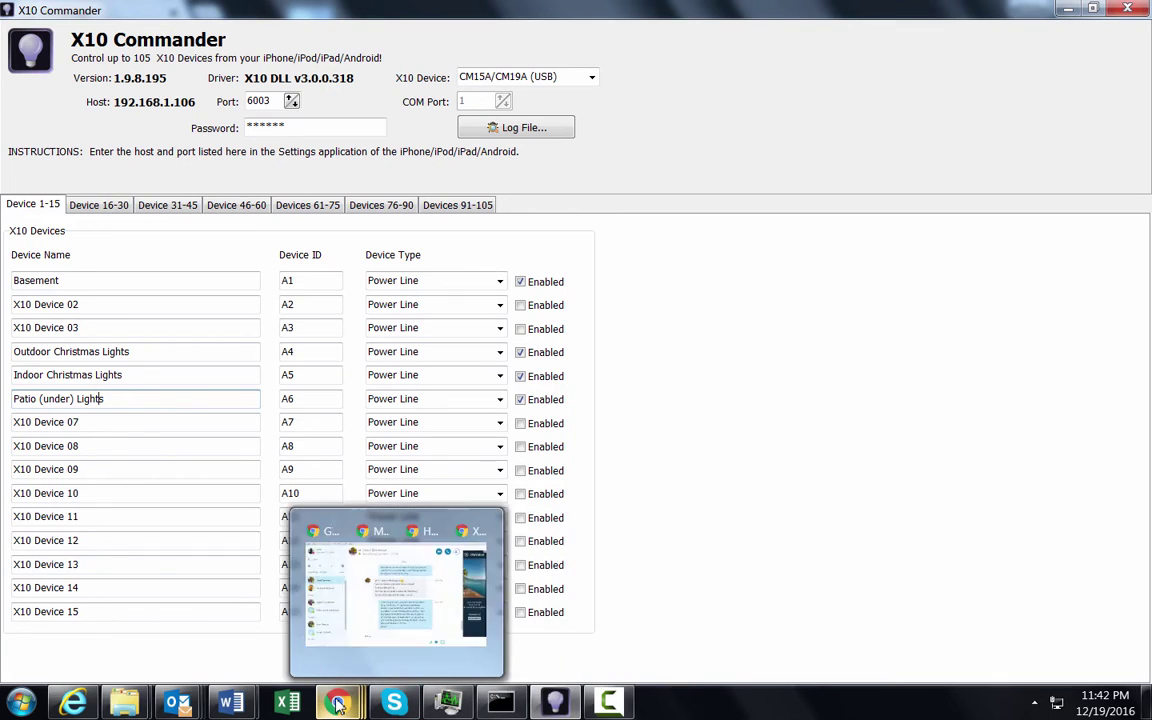
pyautogui.moveTo(338, 704)
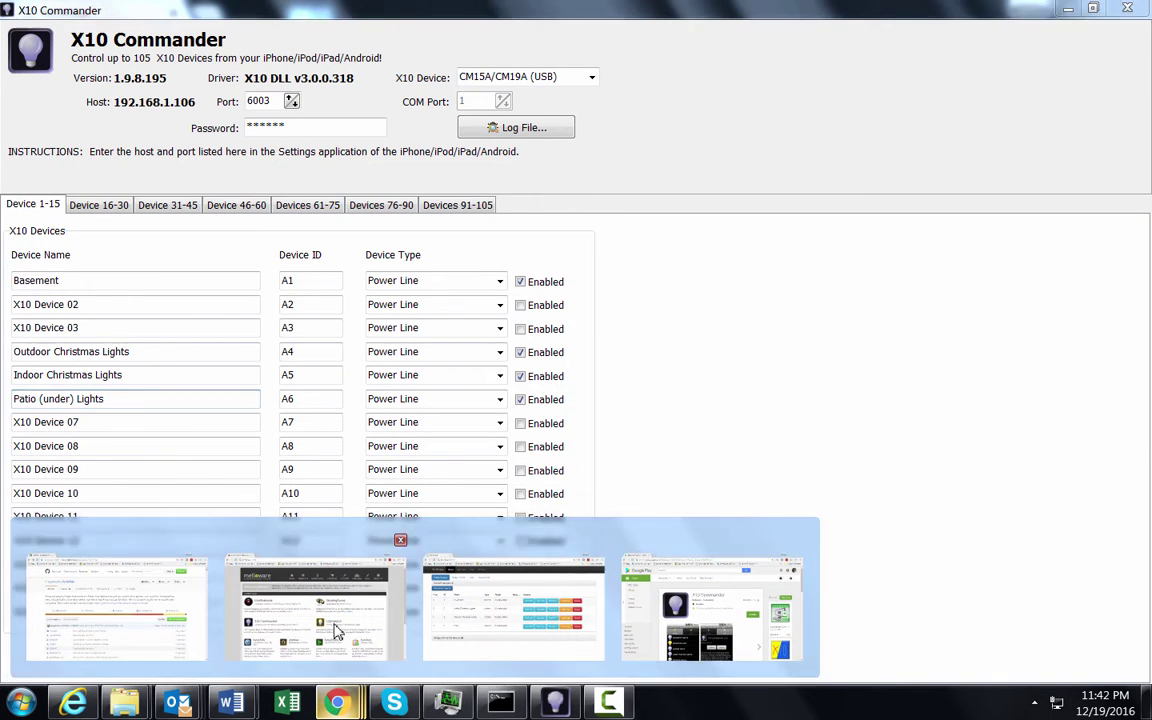
pyautogui.click(334, 625)
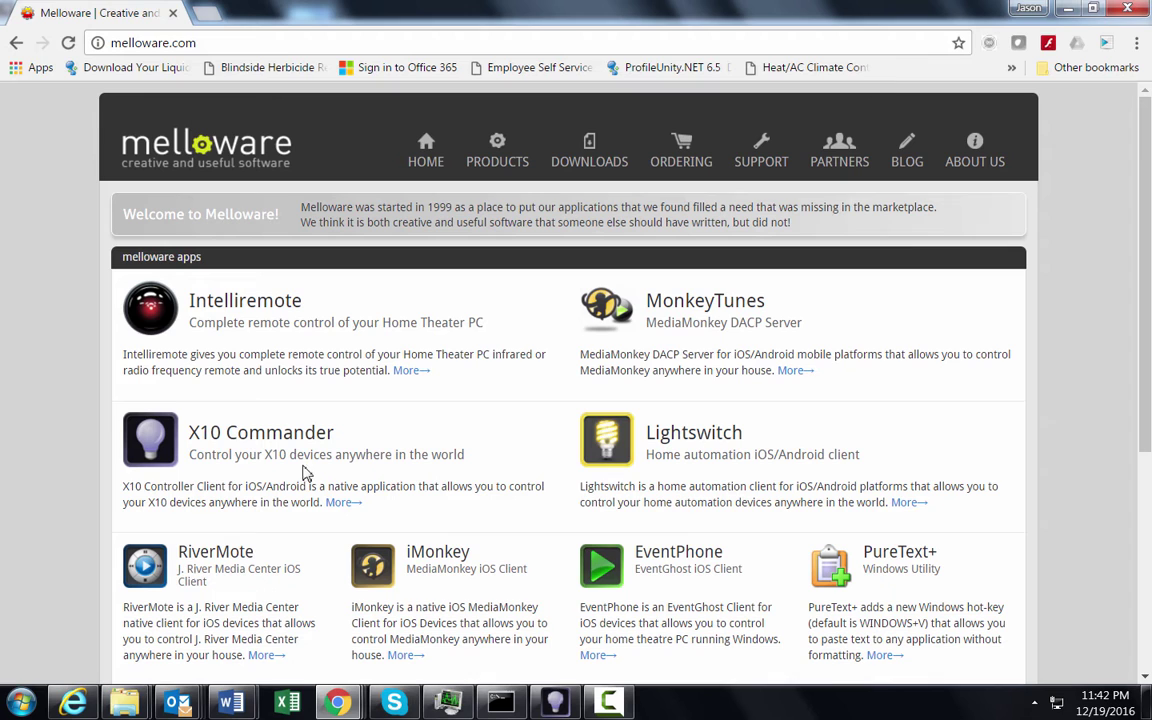
pyautogui.click(563, 707)
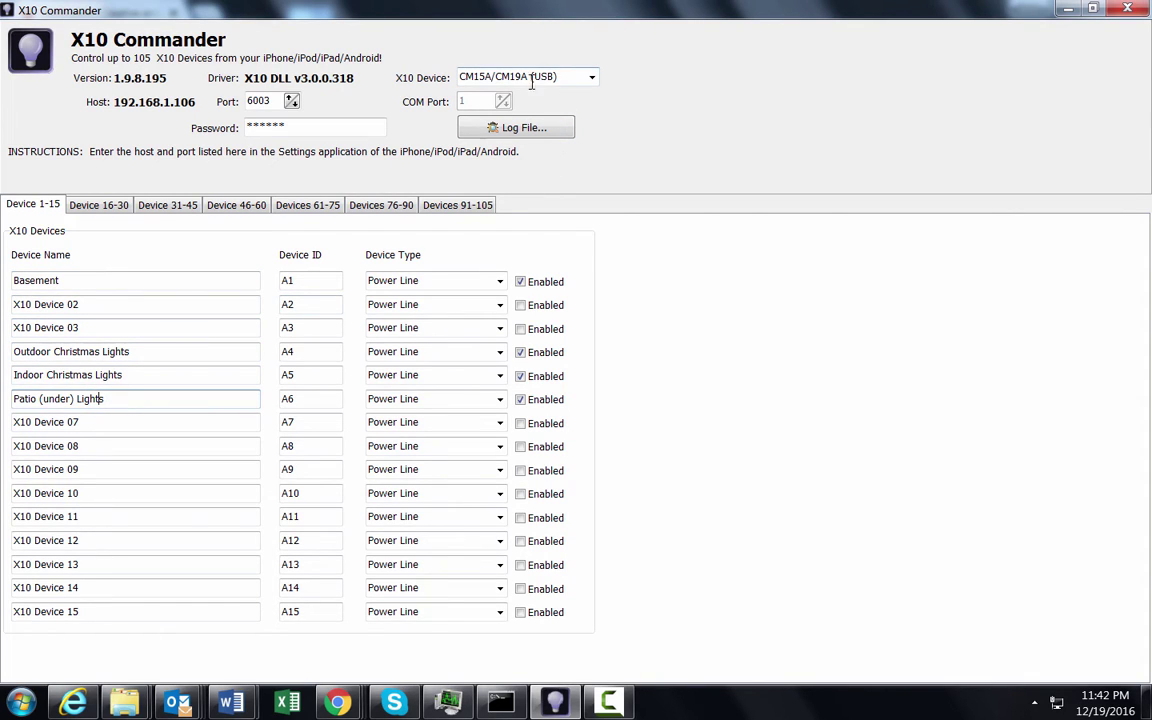
# Leave CM15A/CM19A (USB) selected as X10 Commander's interface.
pyautogui.click(591, 77)
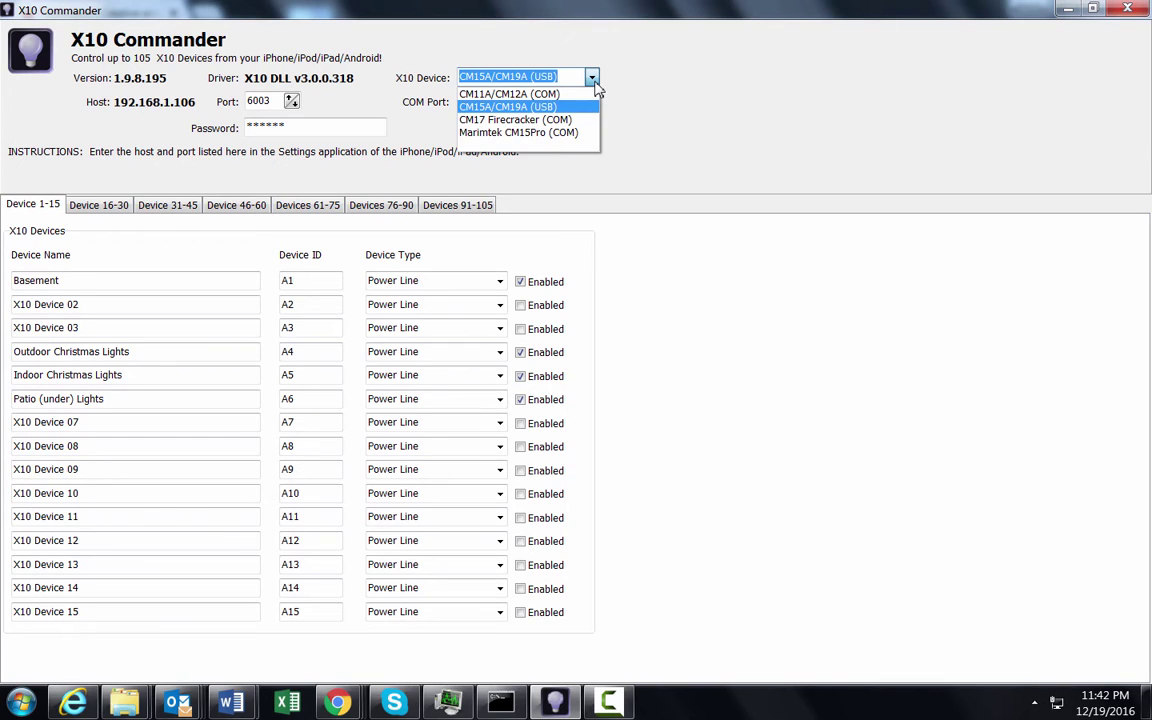
pyautogui.click(593, 80)
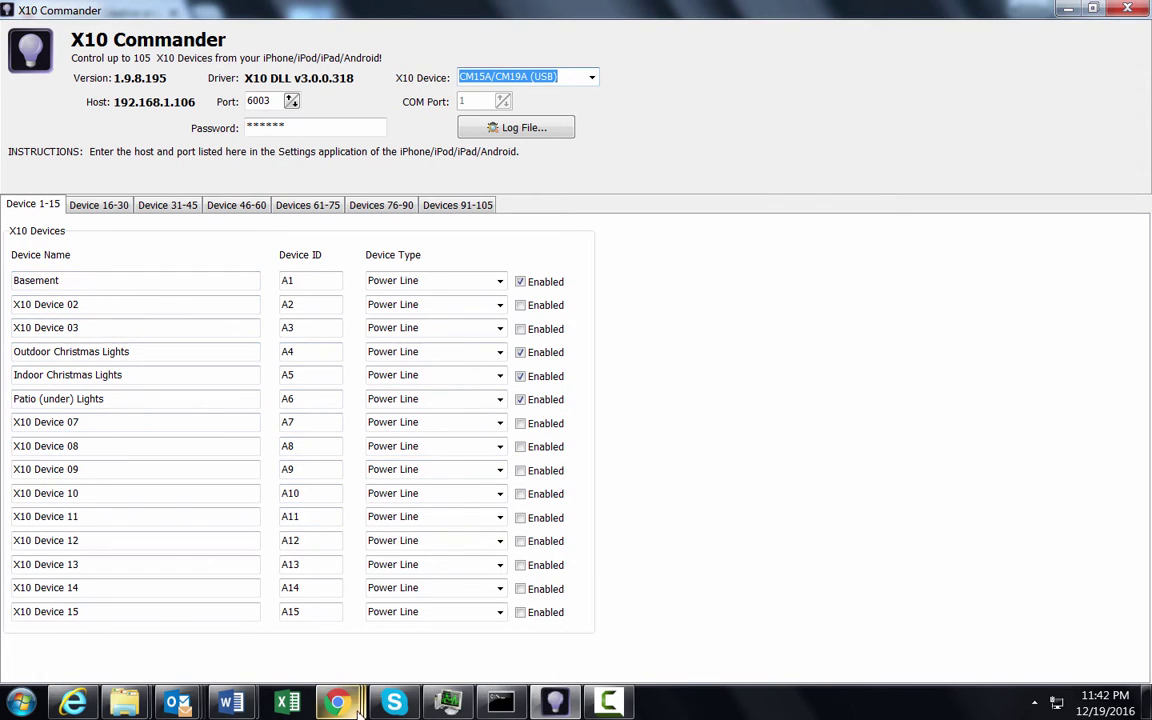
pyautogui.moveTo(358, 707)
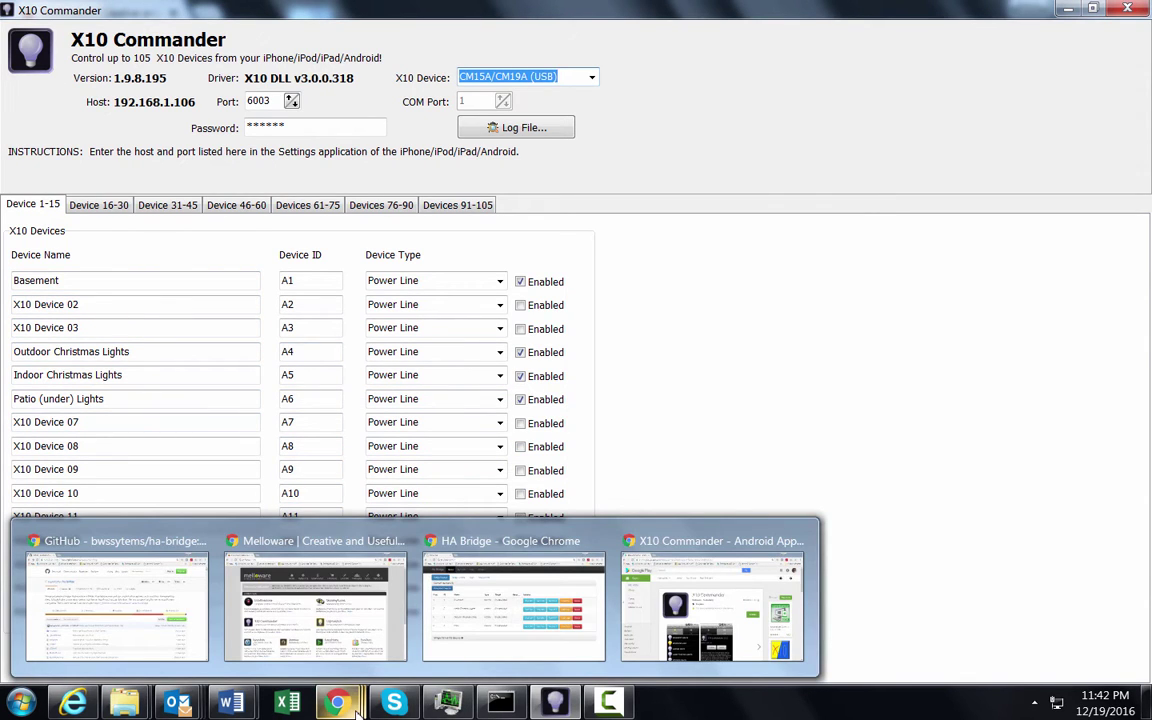
pyautogui.click(712, 595)
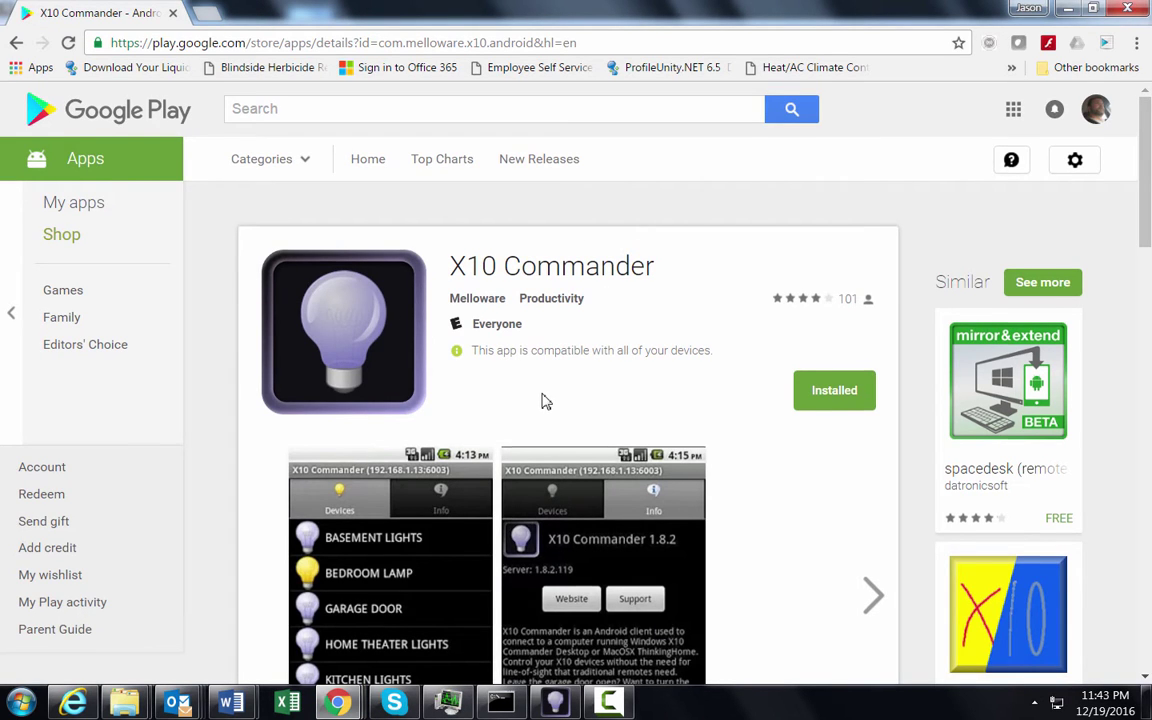
pyautogui.scroll(-1, 541, 401)
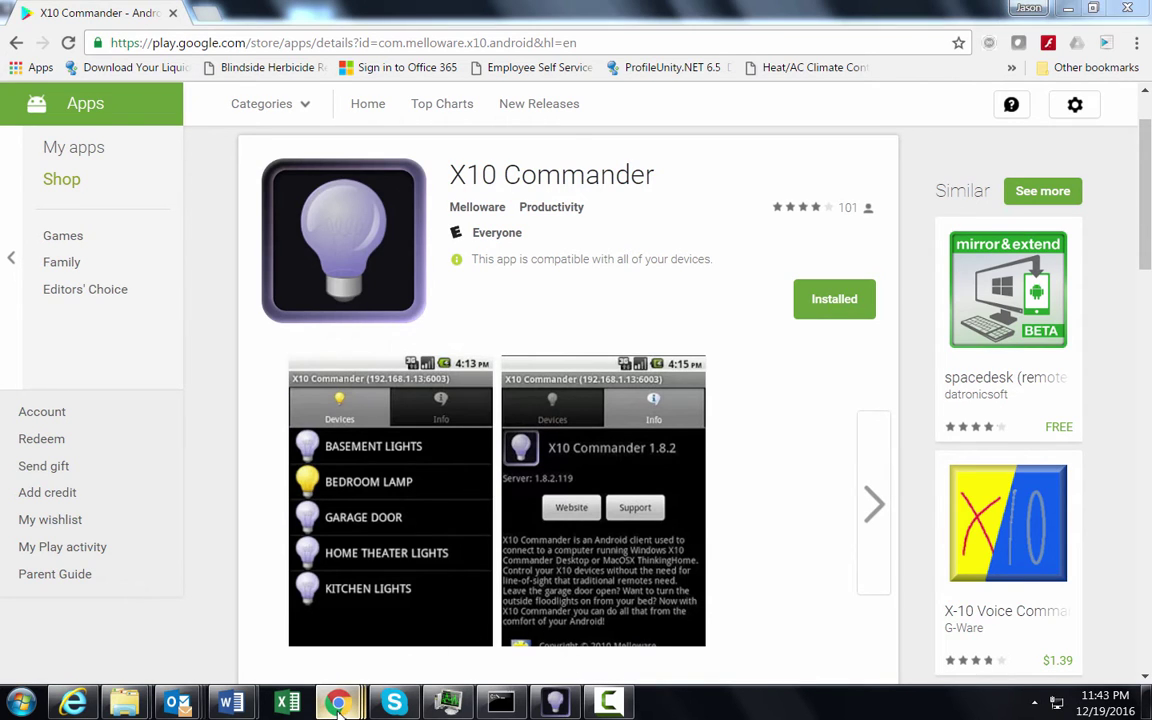
pyautogui.moveTo(340, 706)
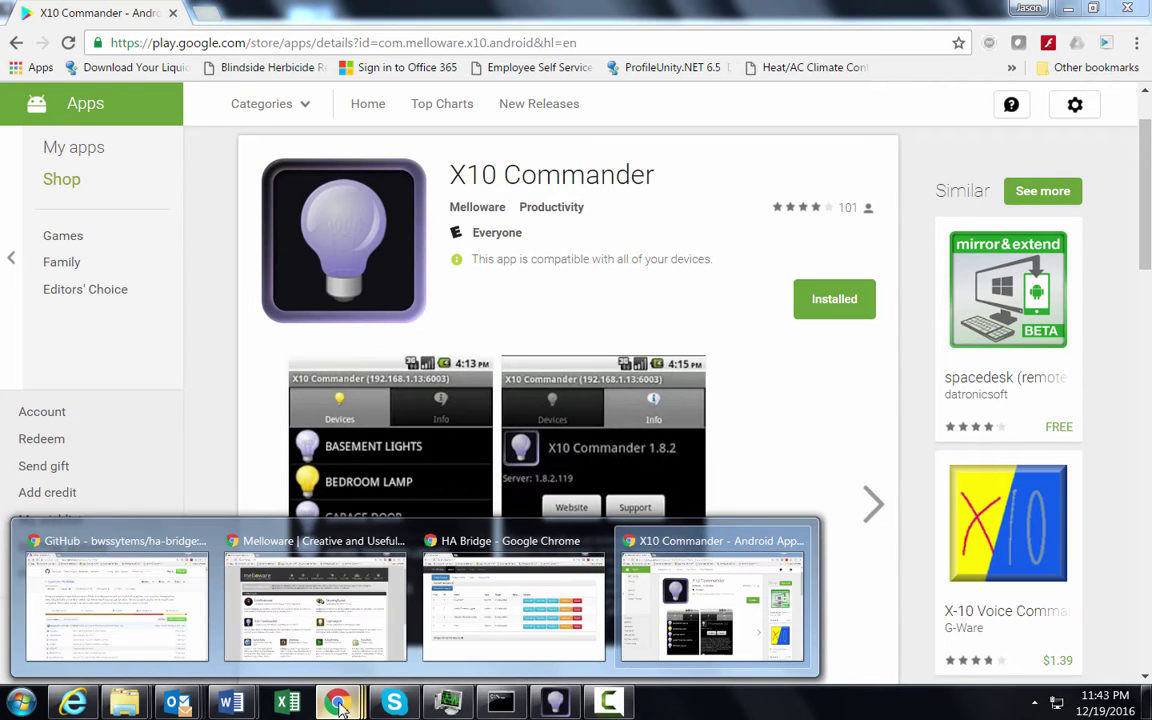
# Switch Chrome to the HA Bridge console at localhost:8090, which lists four devices.
pyautogui.moveTo(245, 630)
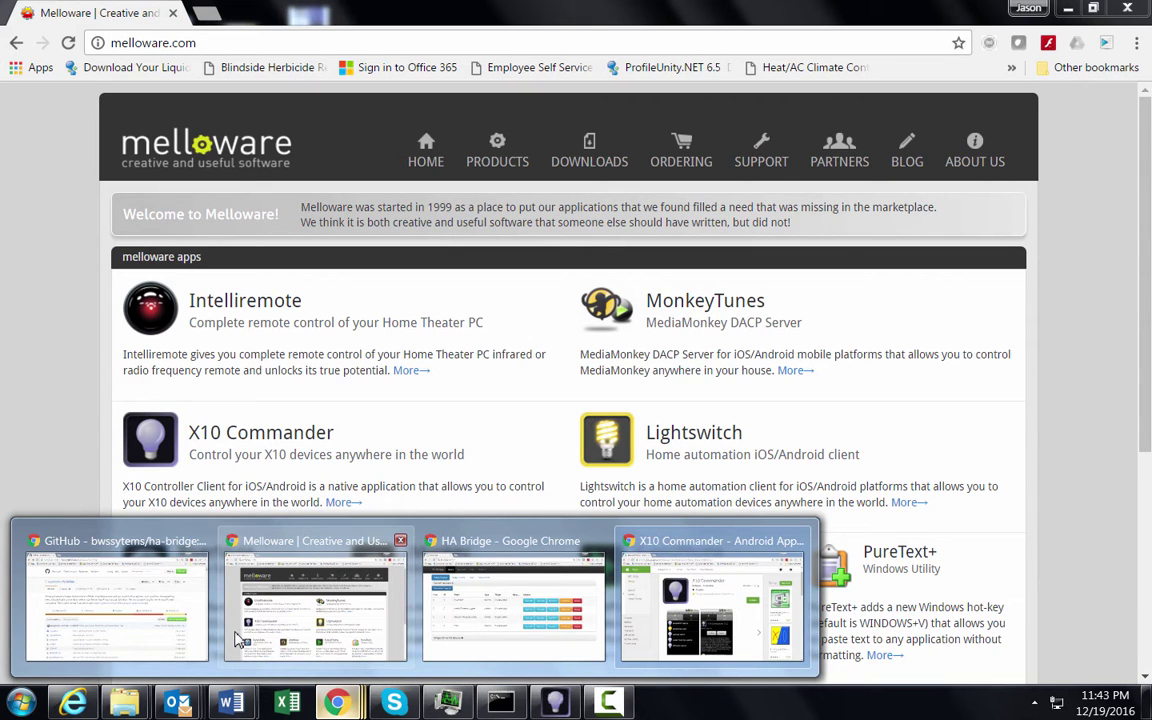
pyautogui.click(465, 604)
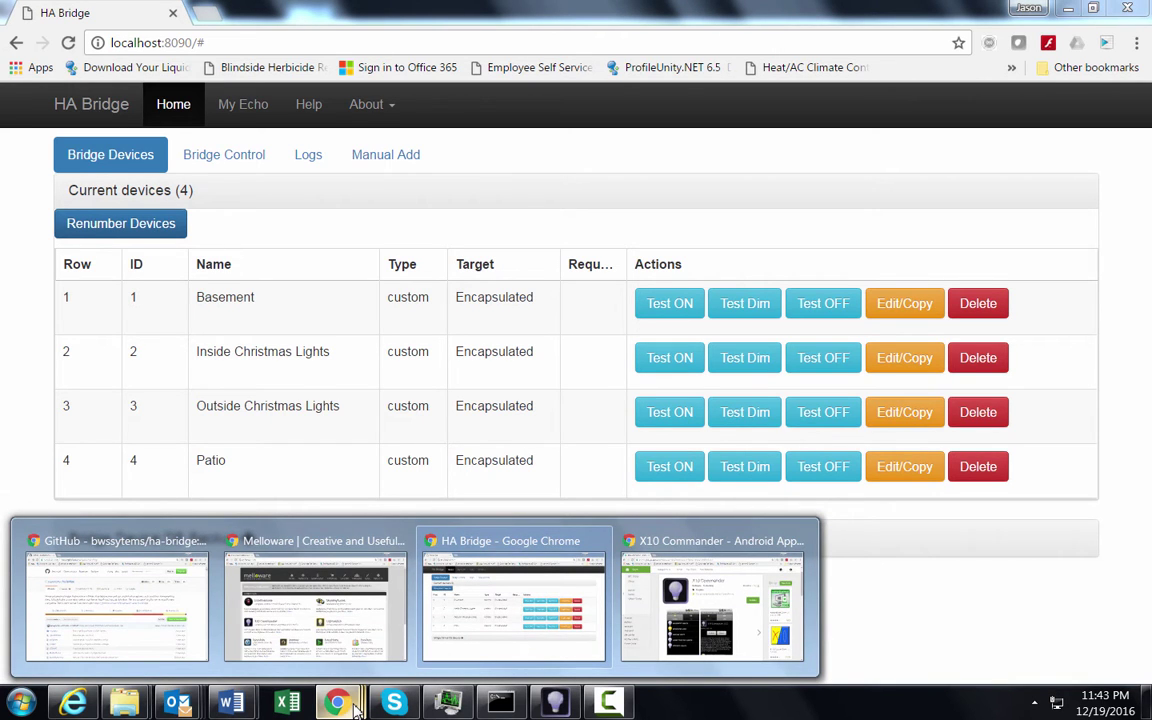
# In the ha-bridge GitHub README, scroll to the Build section and select the JDK 1.8 requirement.
pyautogui.click(154, 607)
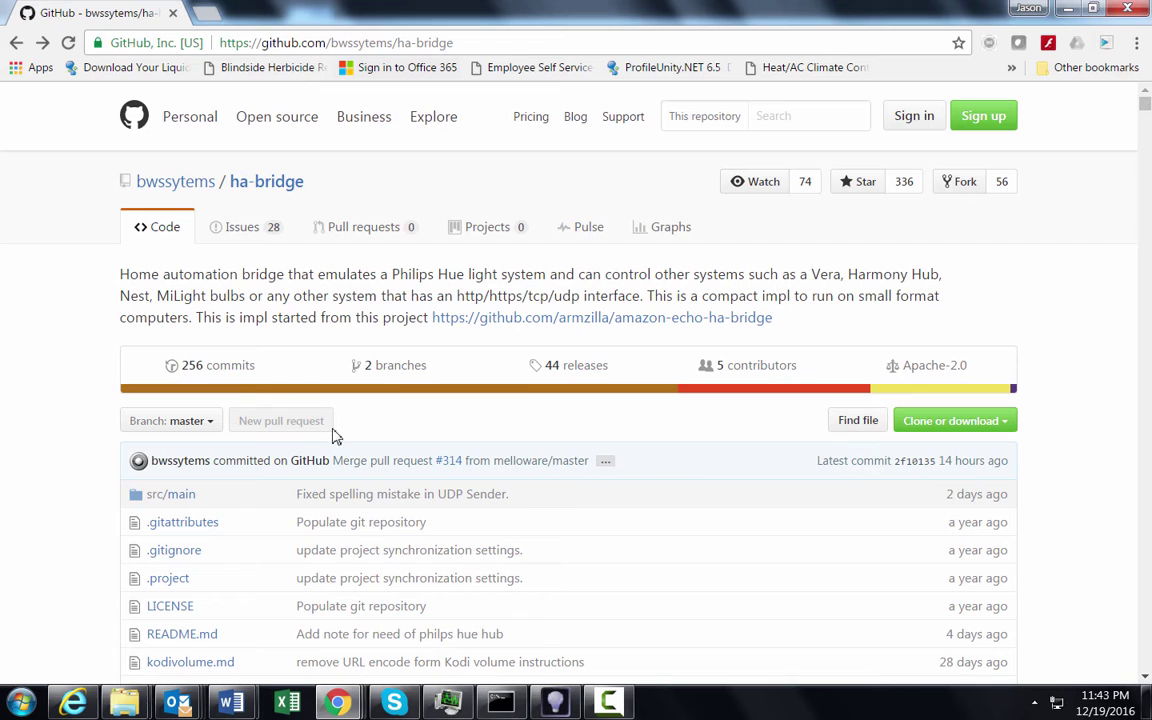
pyautogui.scroll(-1, 400, 445)
pyautogui.scroll(-4, 418, 450)
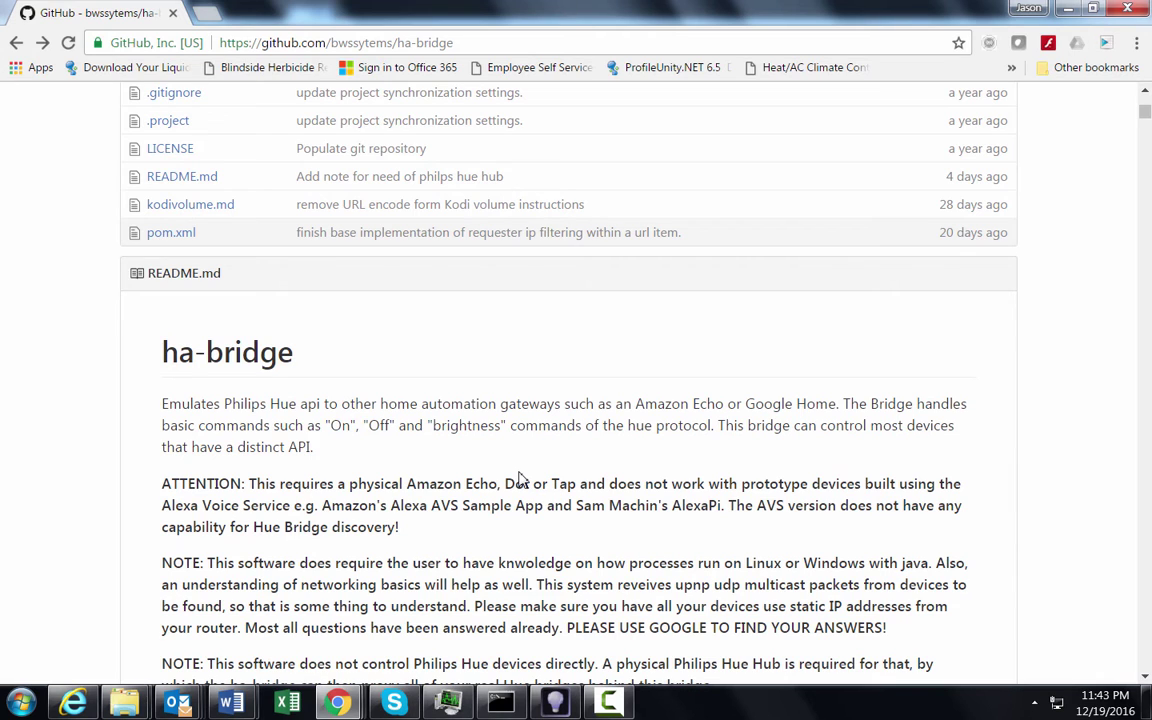
pyautogui.scroll(-1, 487, 514)
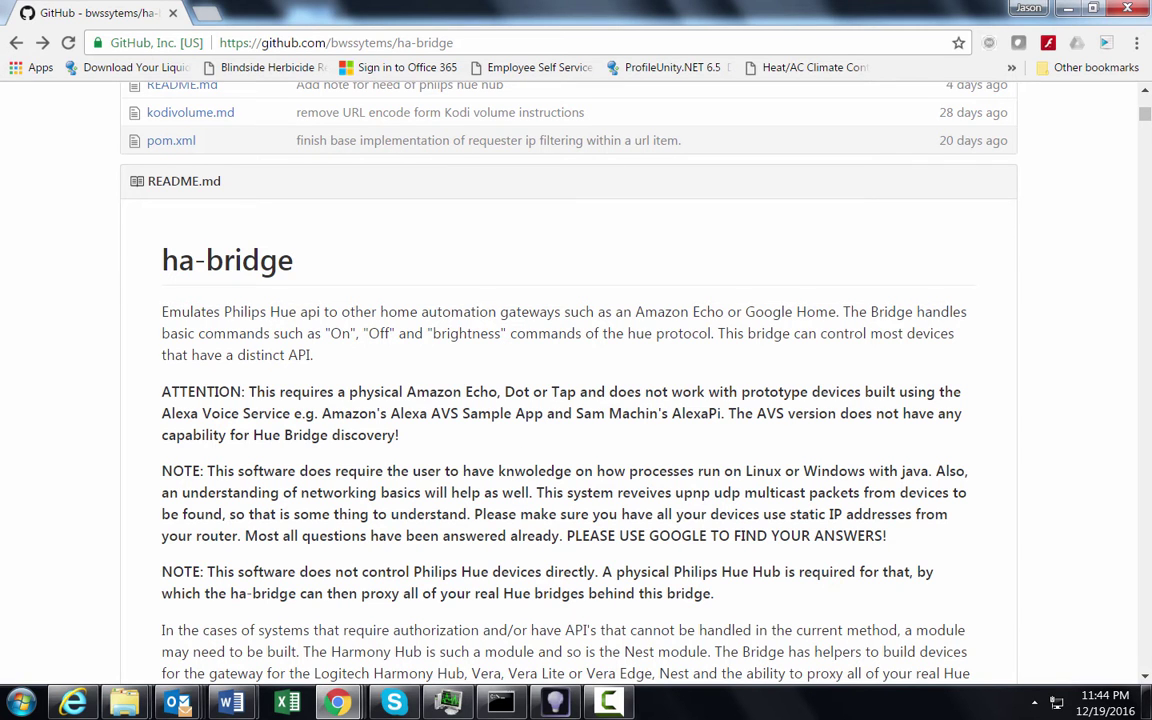
pyautogui.scroll(-2, 509, 560)
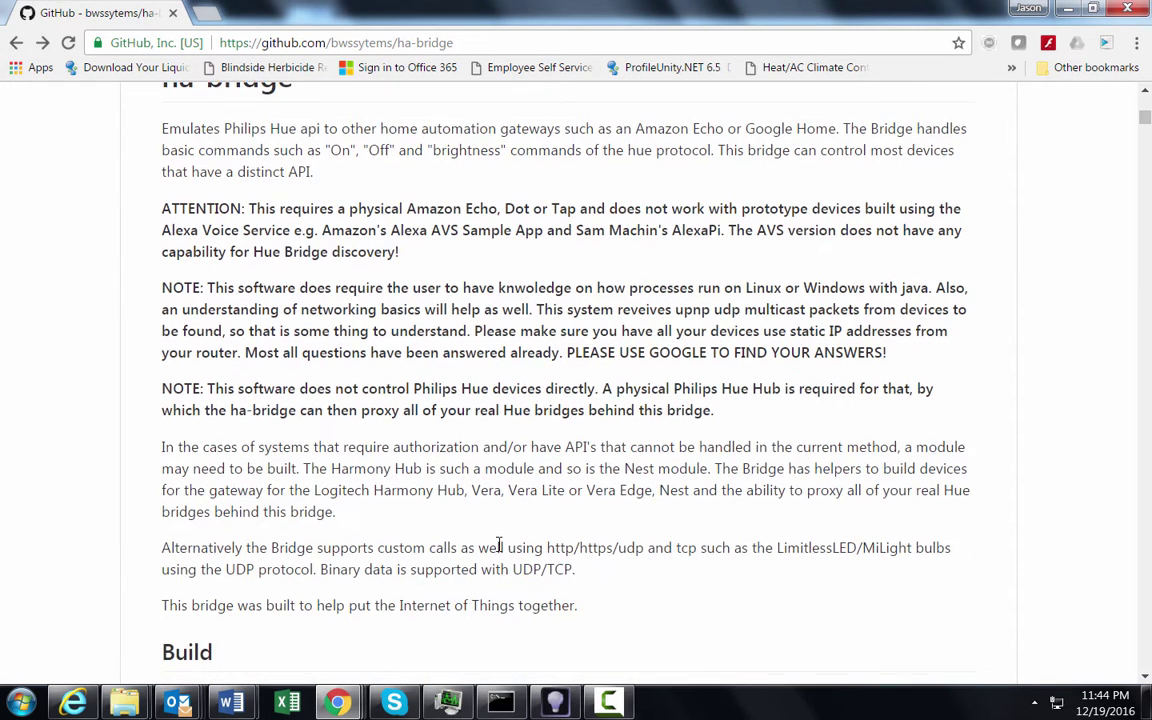
pyautogui.scroll(-3, 499, 545)
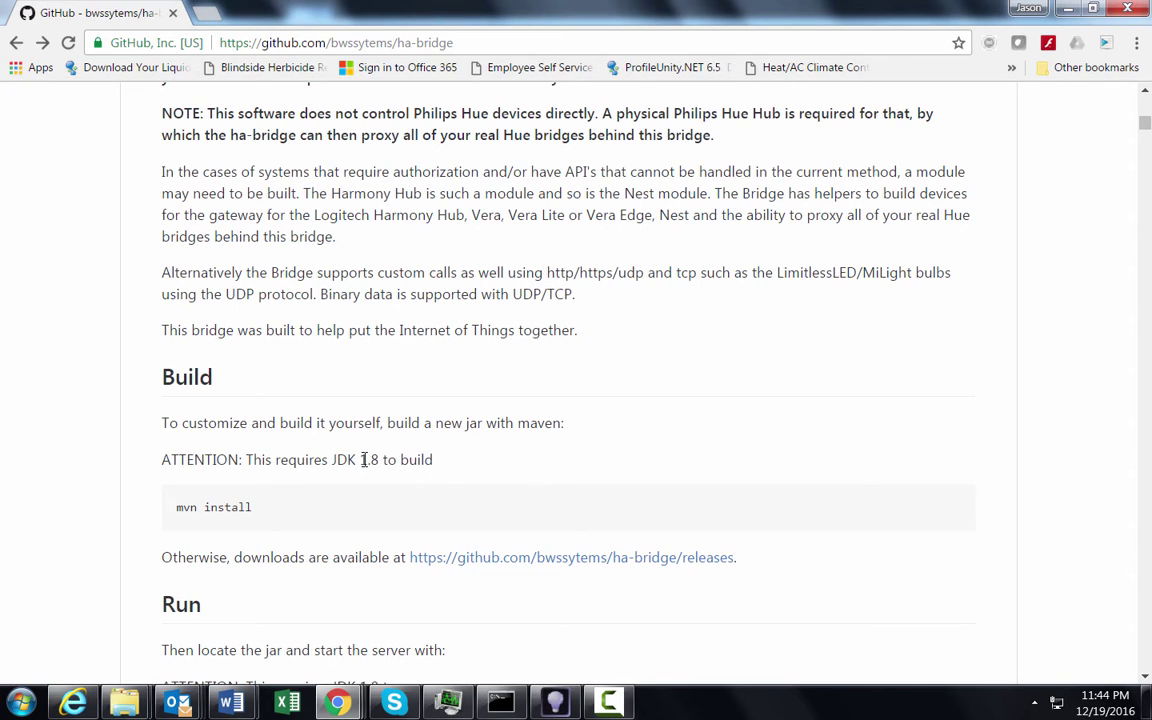
pyautogui.doubleClick(377, 459)
# Open the ha-bridge releases page and scroll to the v3.5.1 ha-bridge-3.5.1.jar download.
pyautogui.click(632, 564)
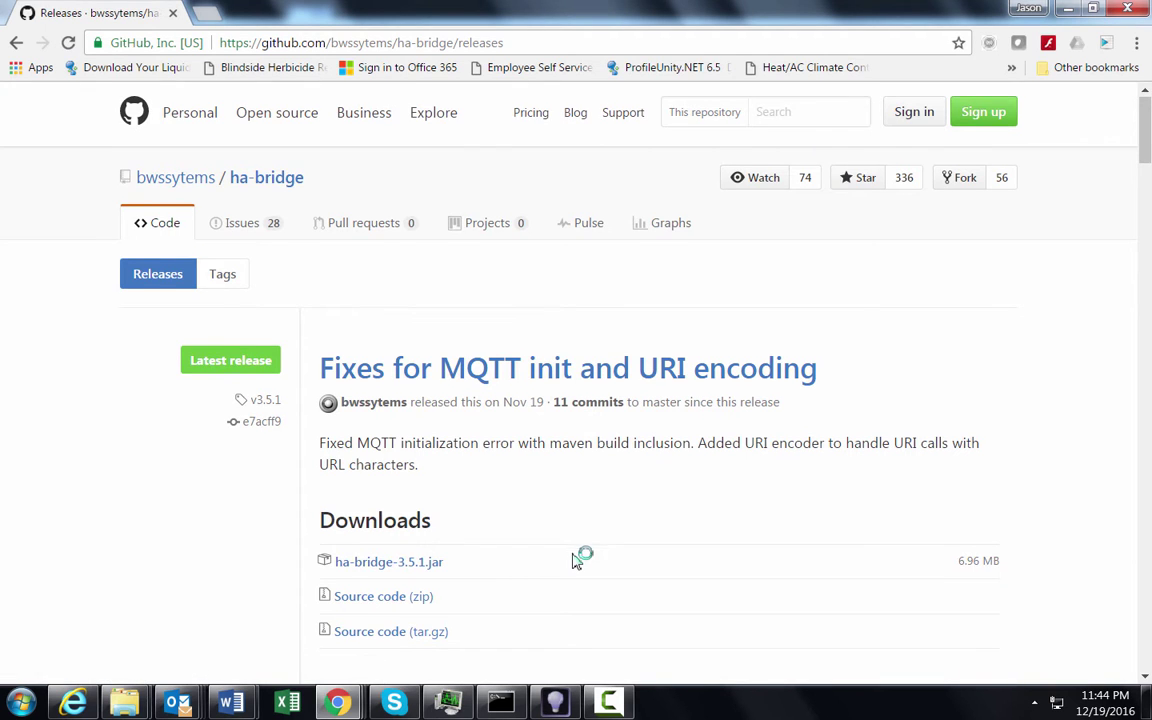
pyautogui.scroll(-1, 560, 545)
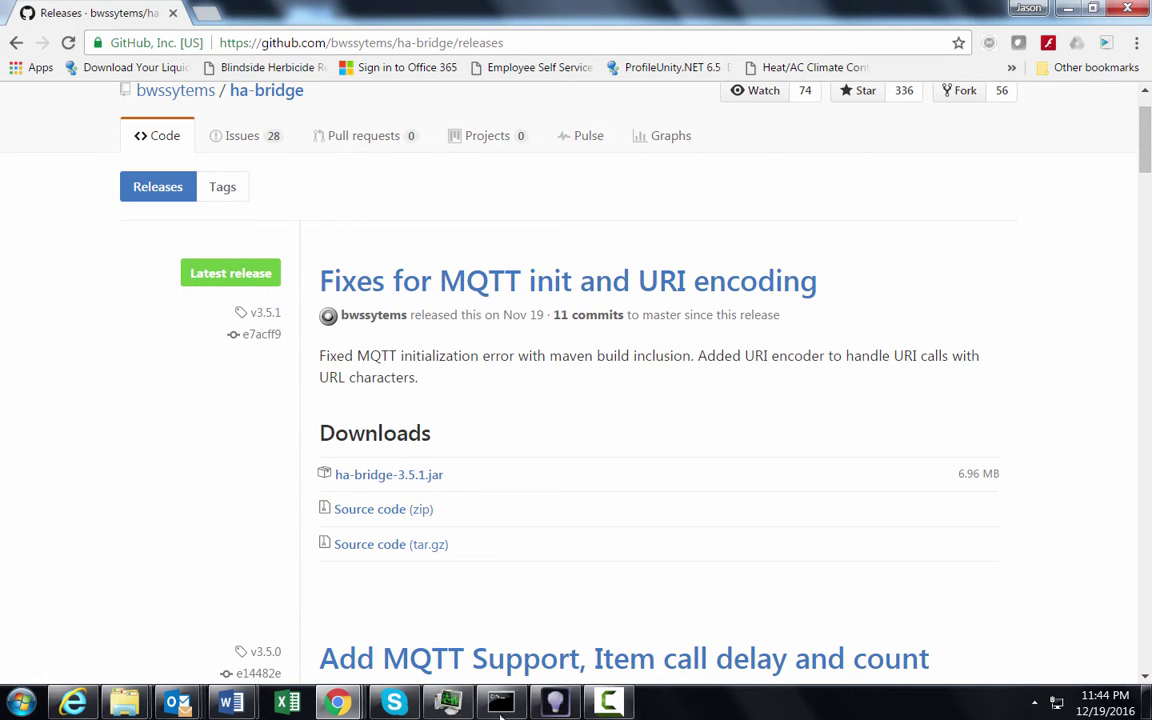
pyautogui.moveTo(499, 712)
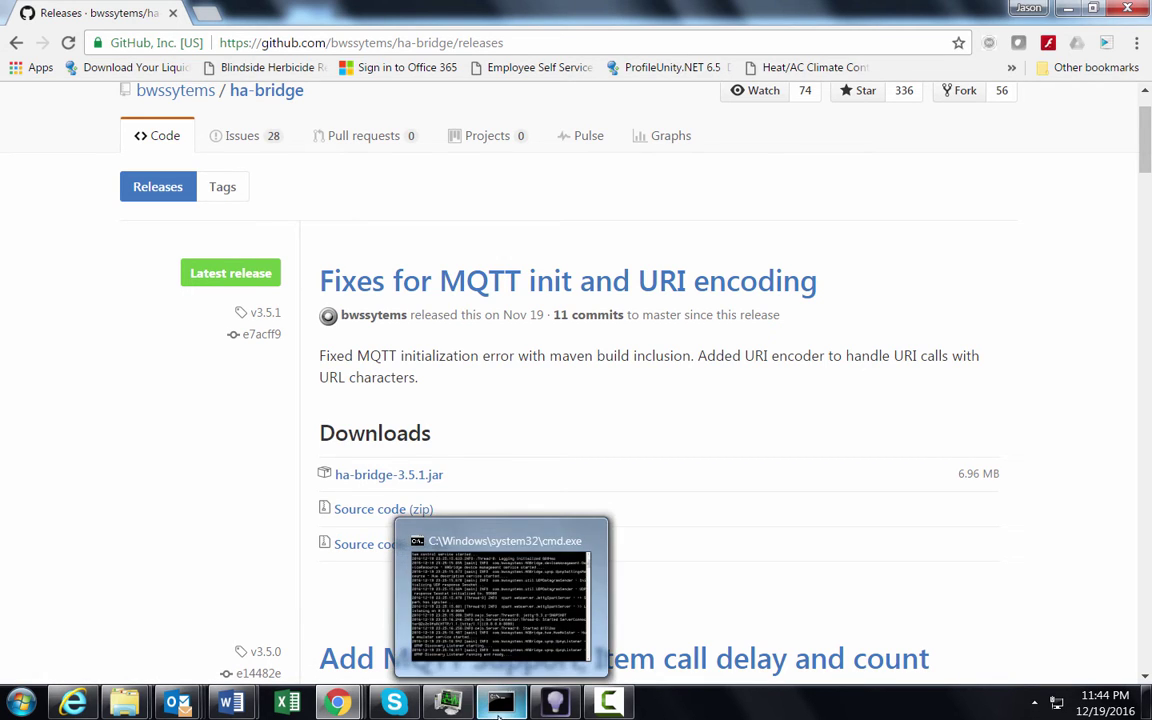
pyautogui.click(496, 625)
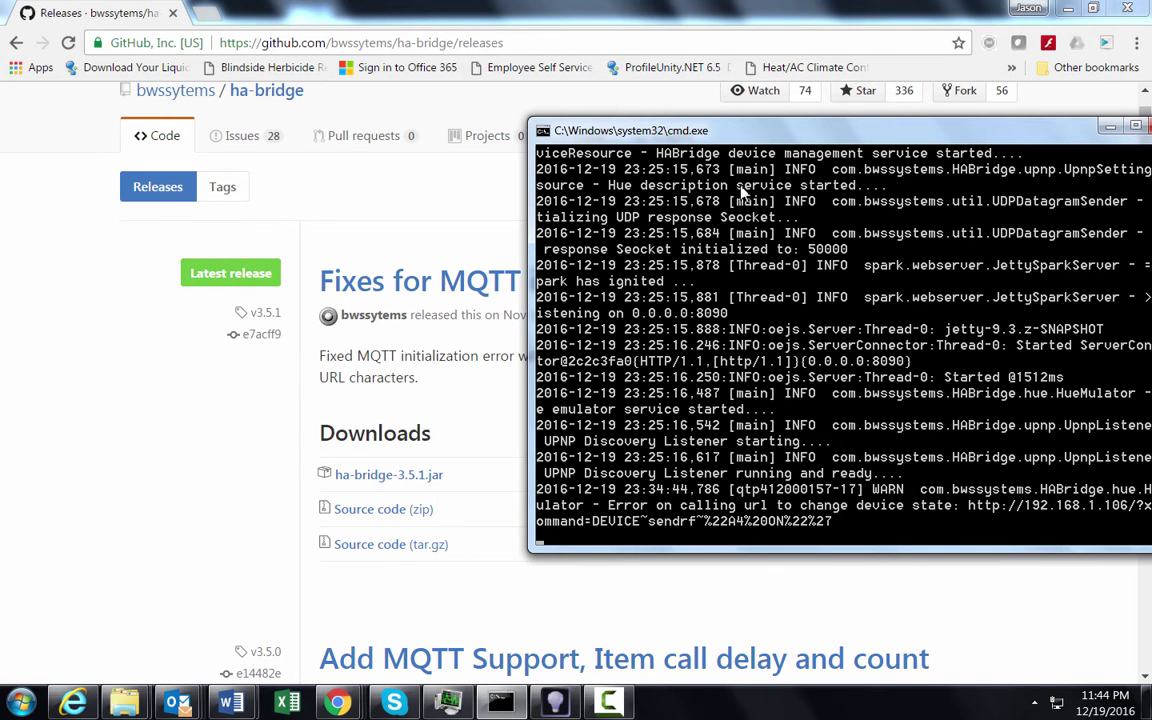
pyautogui.moveTo(670, 130); pyautogui.dragTo(305, 120)
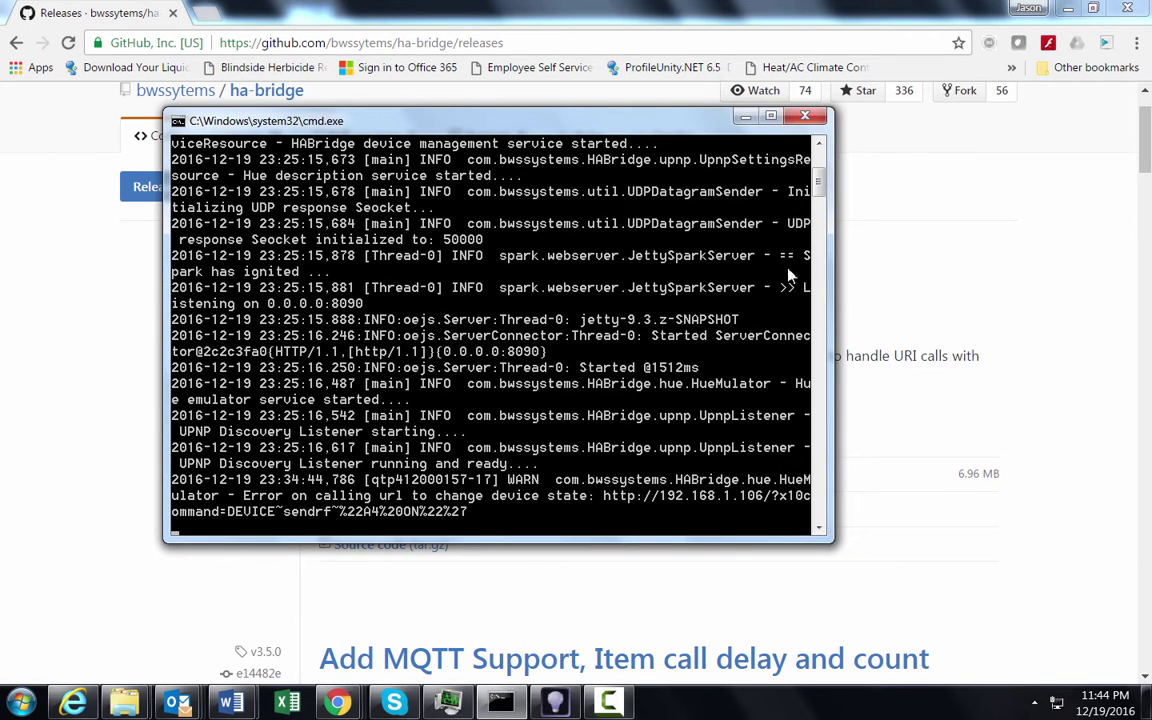
pyautogui.moveTo(819, 183)
pyautogui.mouseDown()
pyautogui.moveTo(820, 168)
pyautogui.moveTo(819, 200)
pyautogui.moveTo(819, 183)
pyautogui.mouseUp()
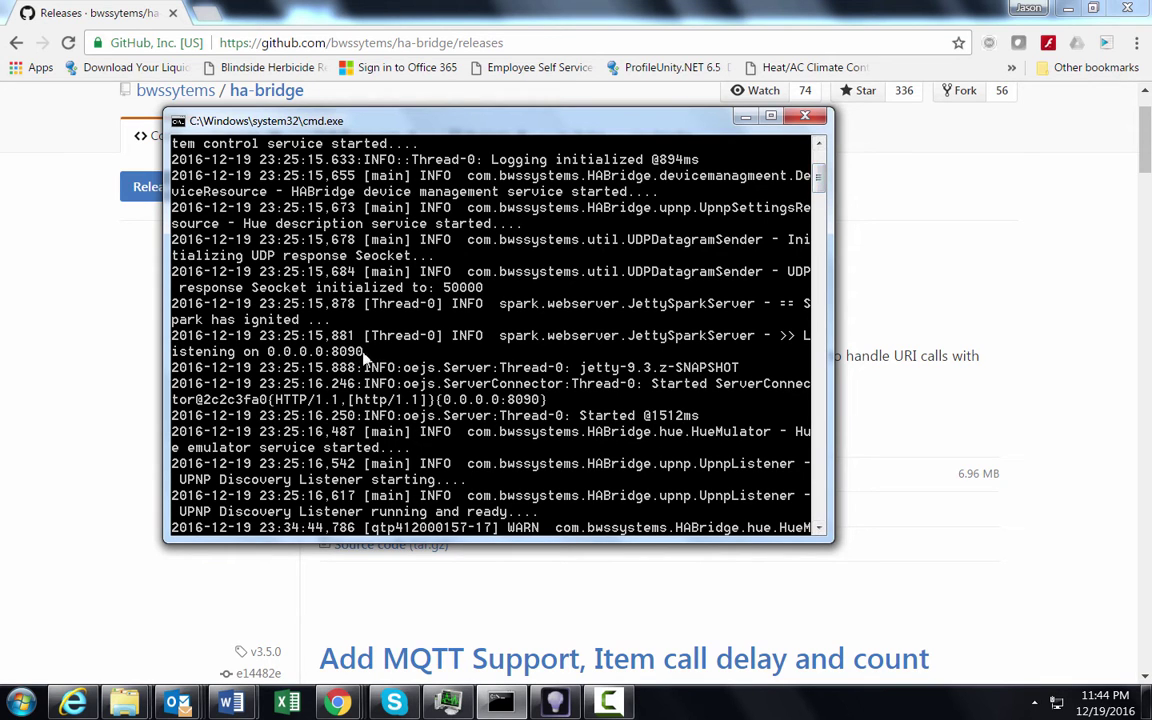
pyautogui.moveTo(820, 180)
pyautogui.mouseDown()
pyautogui.moveTo(820, 230)
pyautogui.moveTo(818, 200)
pyautogui.mouseUp()
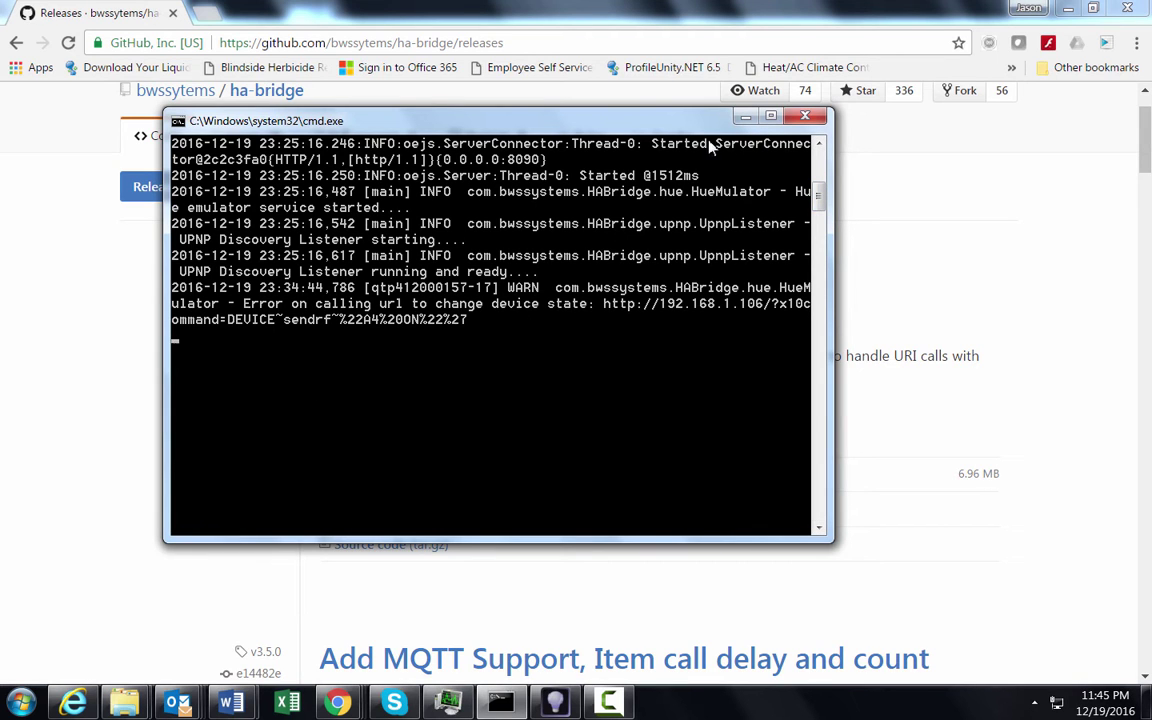
pyautogui.click(745, 116)
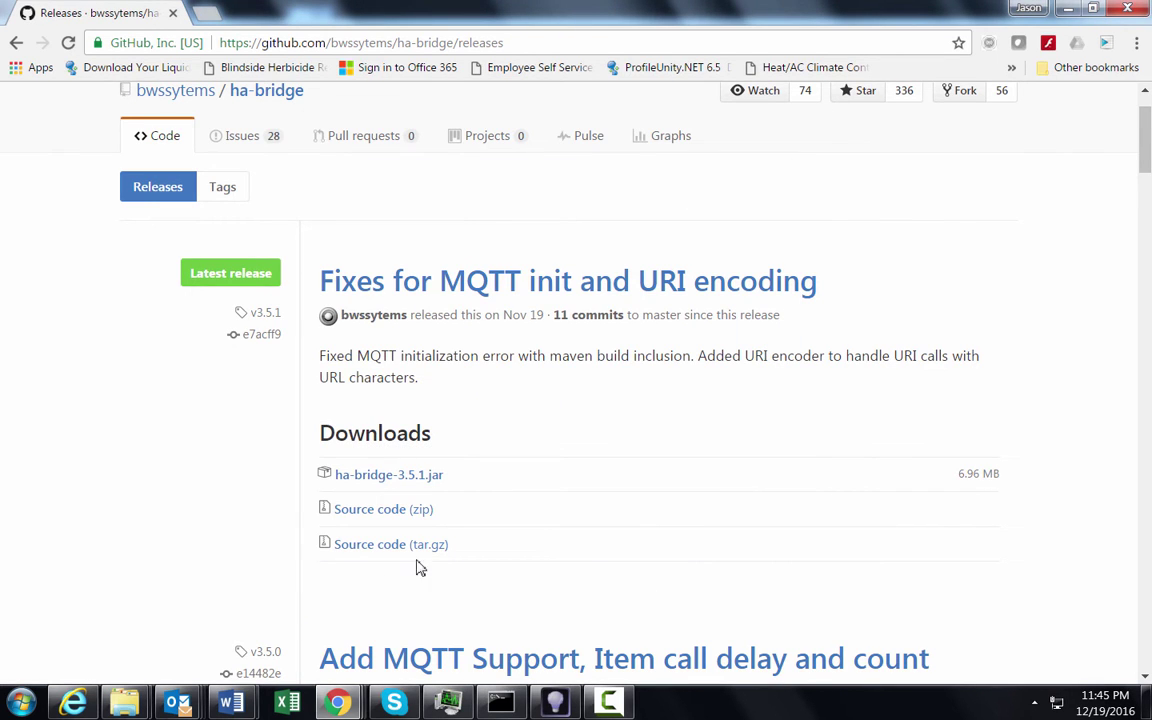
# Bring back the HA Bridge window and reload it at localhost:8090 without the trailing '/#'.
pyautogui.moveTo(448, 703)
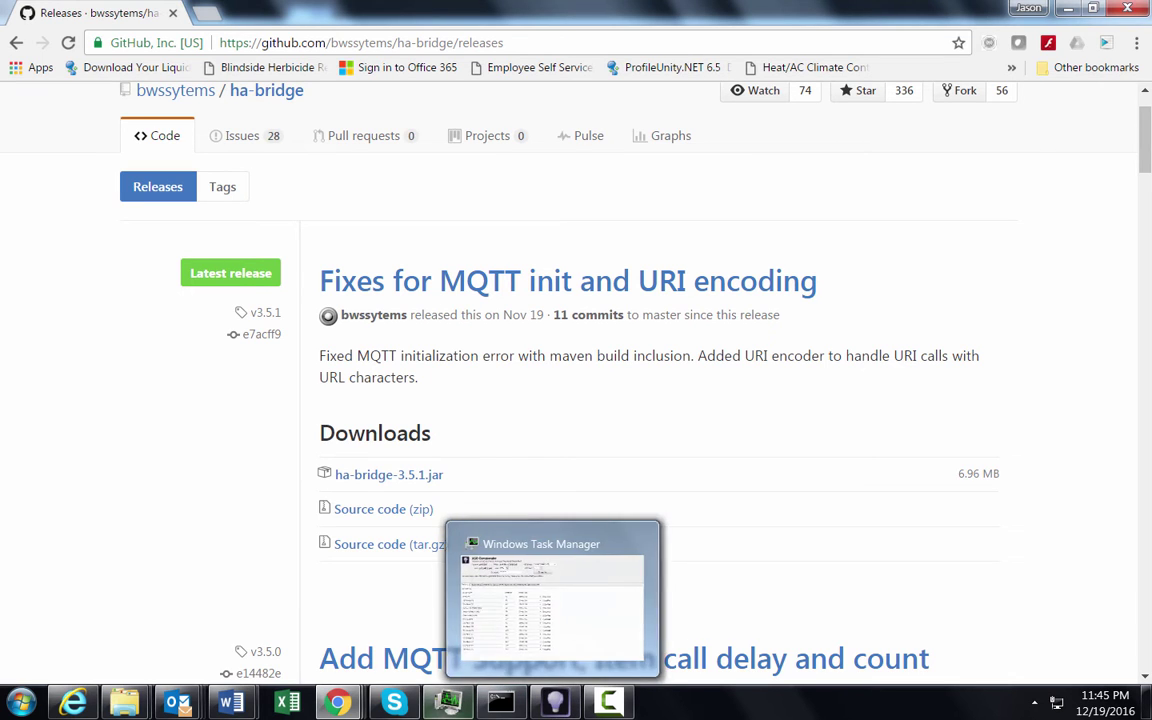
pyautogui.moveTo(355, 705)
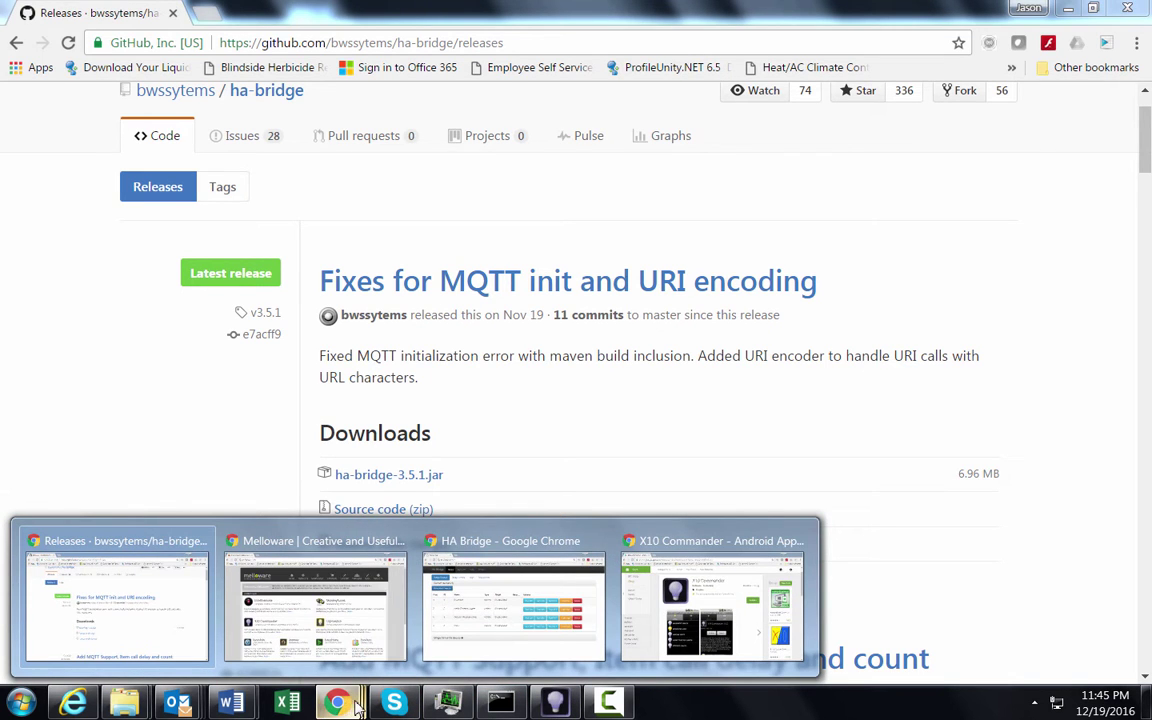
pyautogui.click(460, 578)
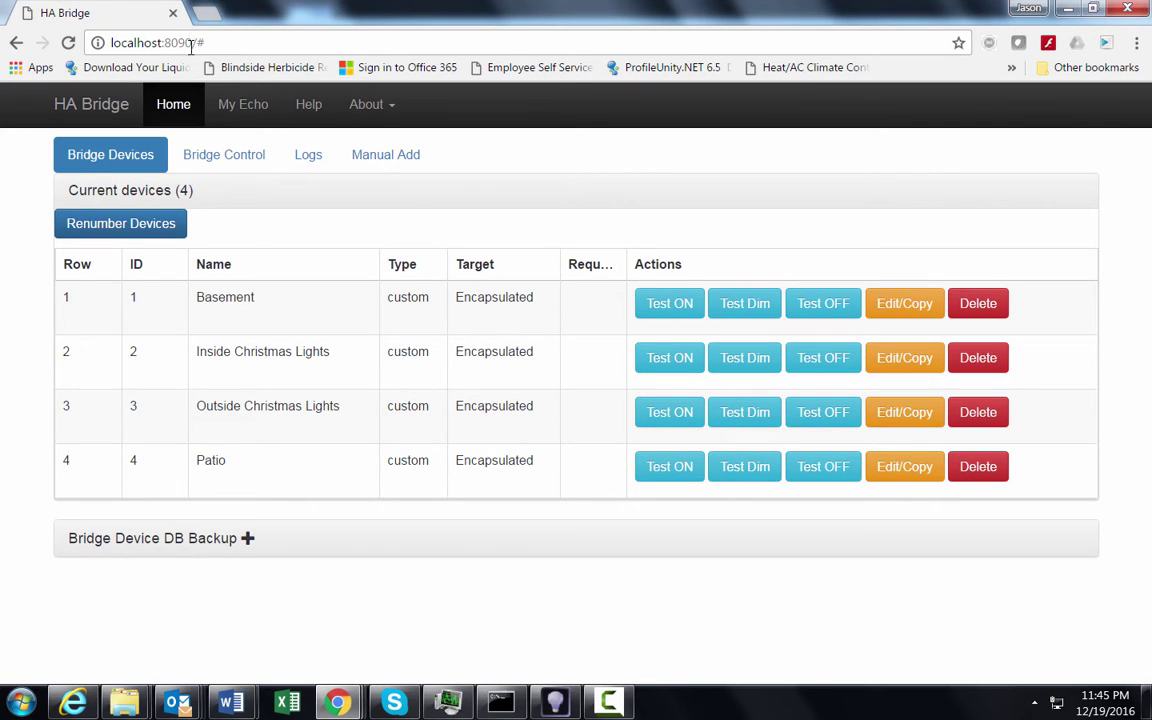
pyautogui.doubleClick(195, 43)
pyautogui.press('BackSpace')
pyautogui.press('Return')
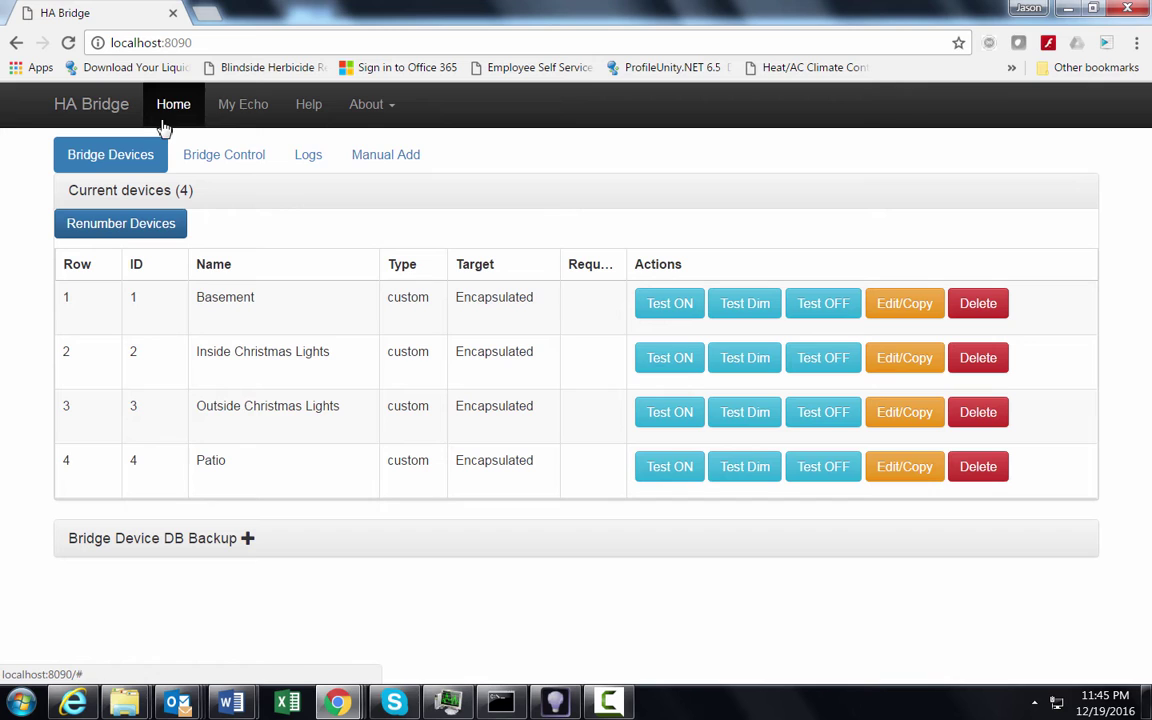
pyautogui.click(405, 160)
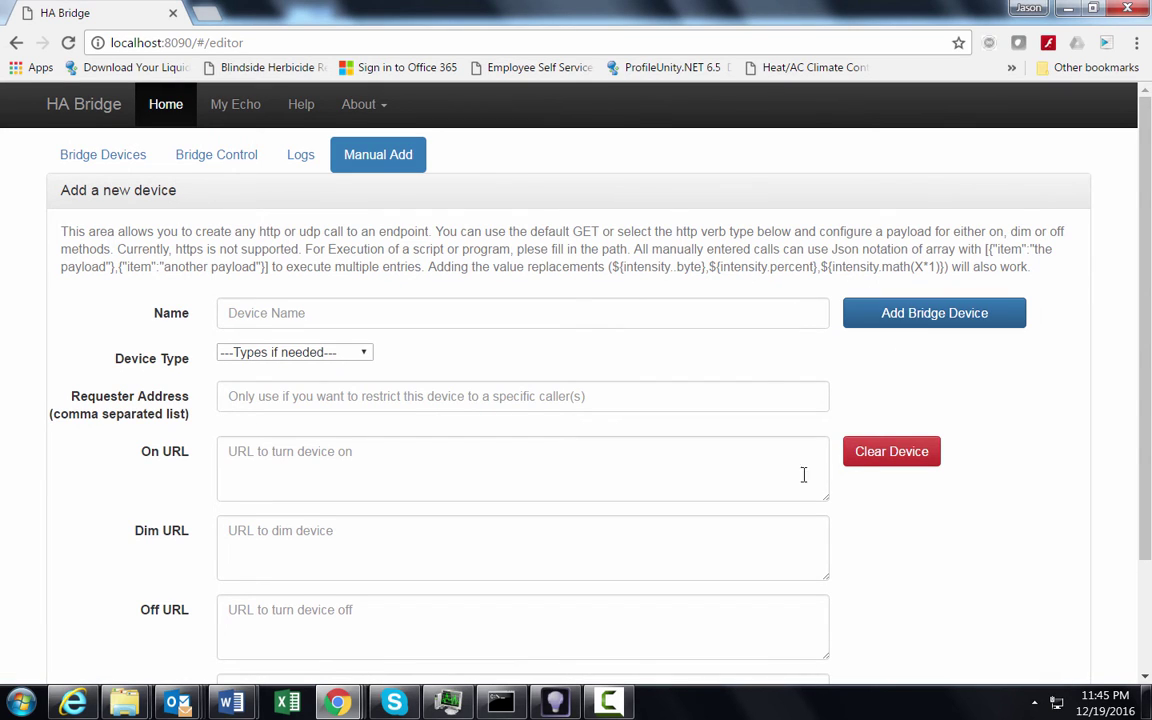
pyautogui.scroll(-1, 795, 482)
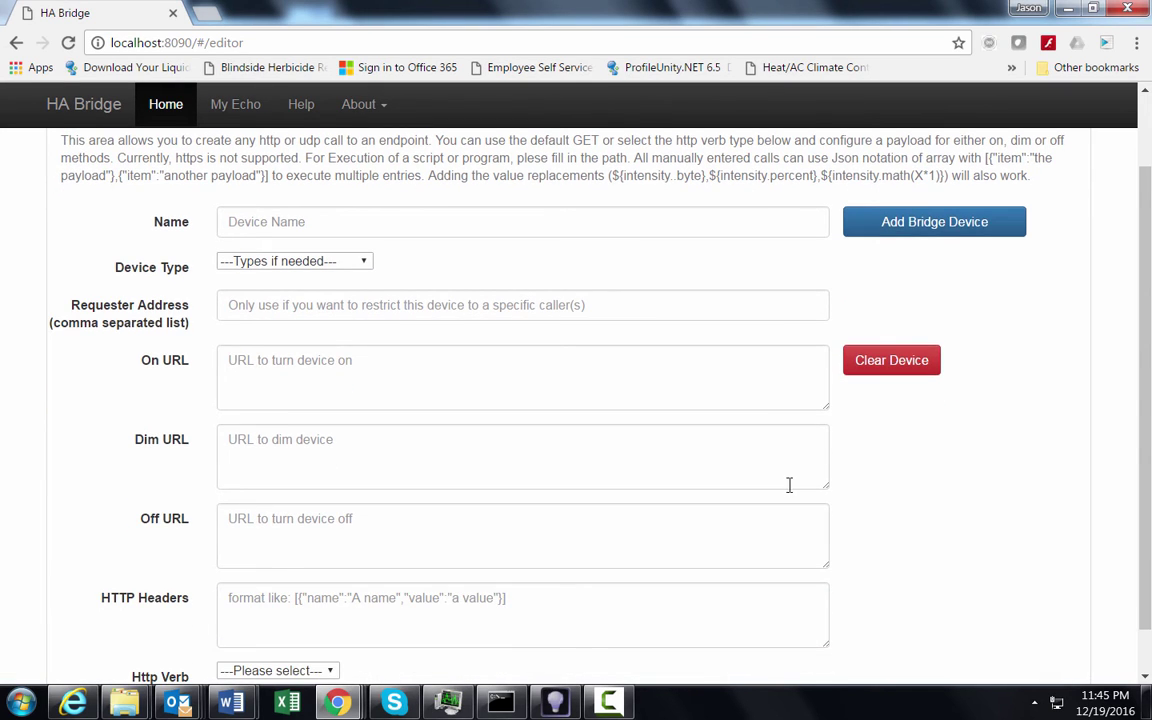
pyautogui.click(555, 702)
pyautogui.click(60, 284)
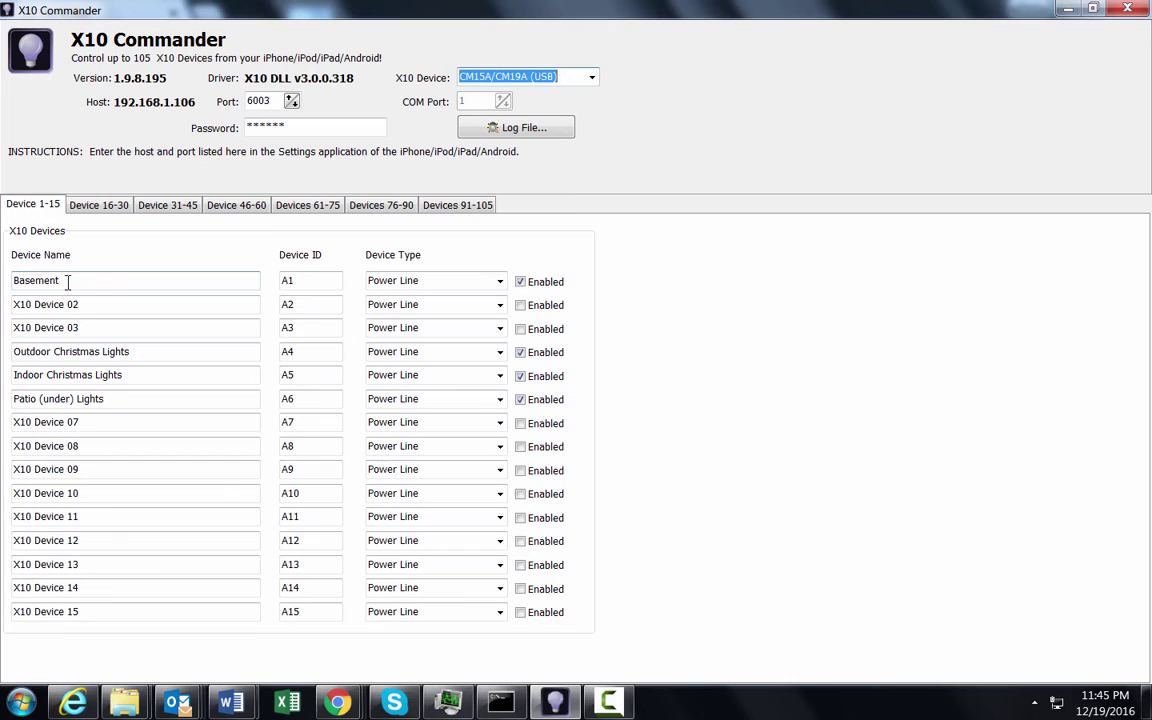
pyautogui.click(55, 352)
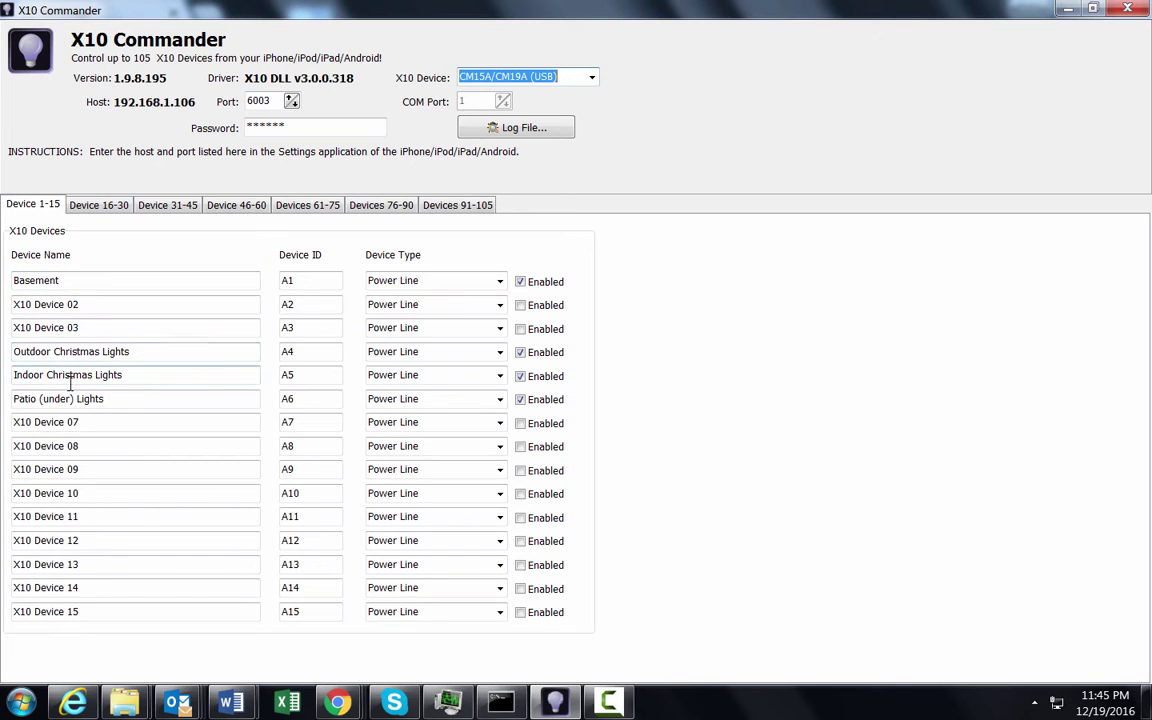
pyautogui.click(52, 400)
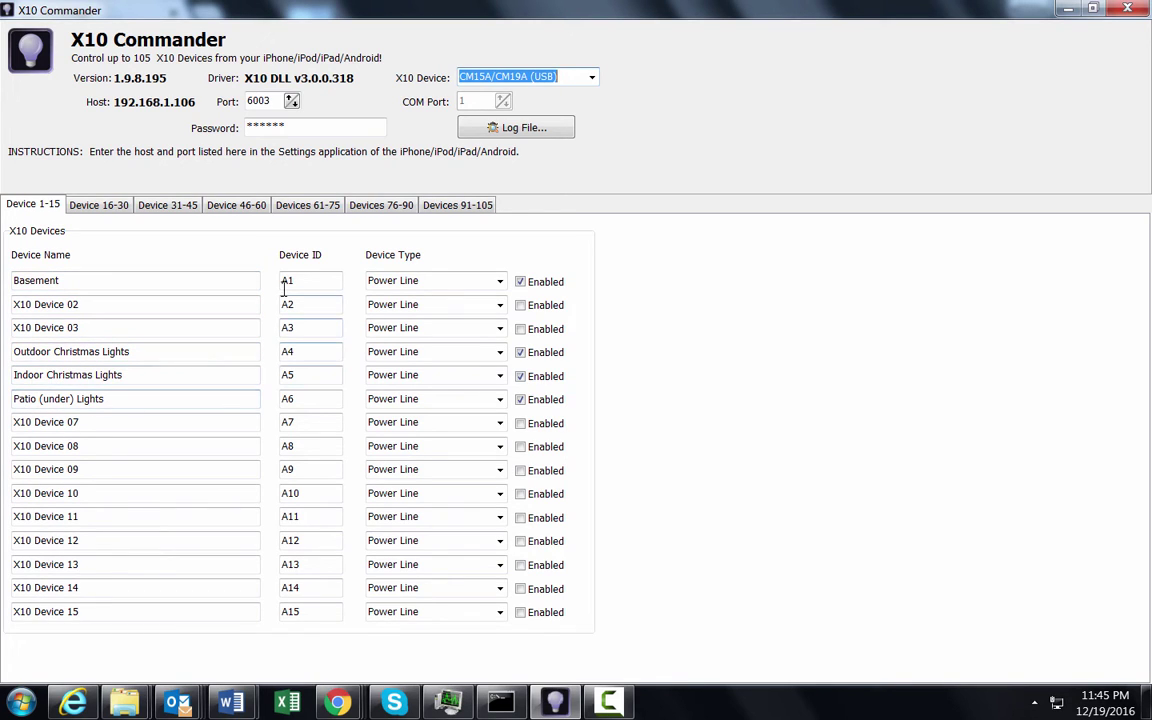
pyautogui.click(562, 708)
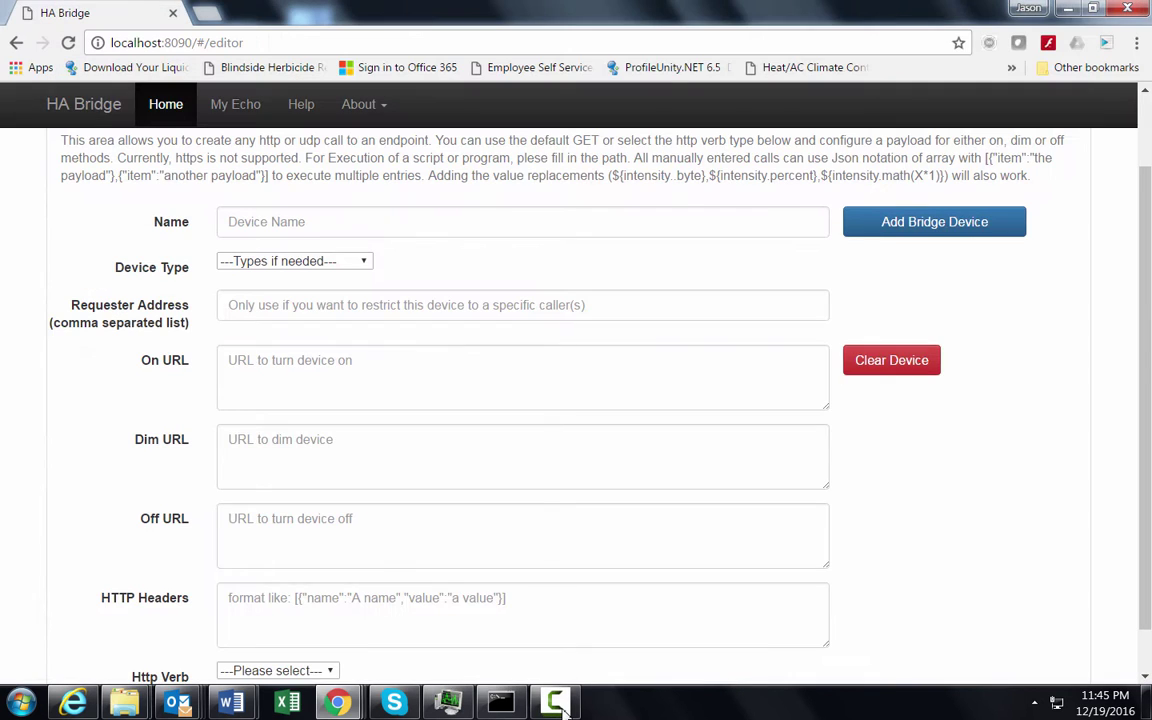
pyautogui.scroll(1, 370, 340)
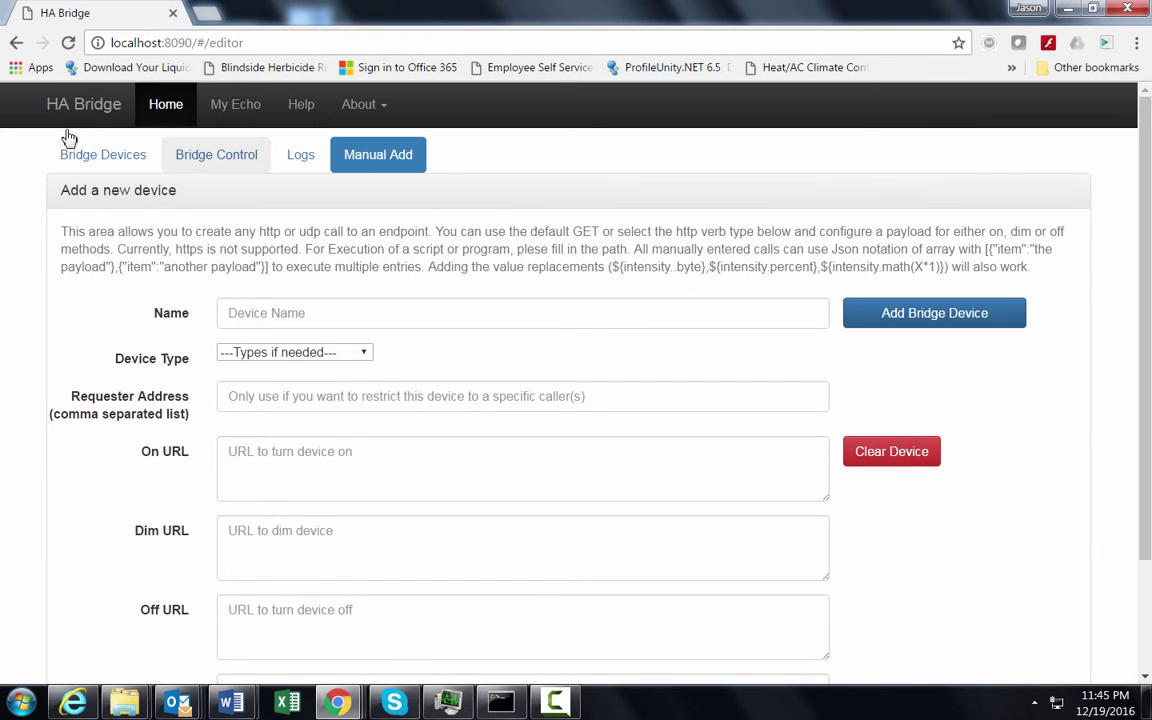
# Open Basement's Edit/Copy form and review its X10 A1 On and Off URLs, dismissing the Windows prompt.
pyautogui.click(106, 160)
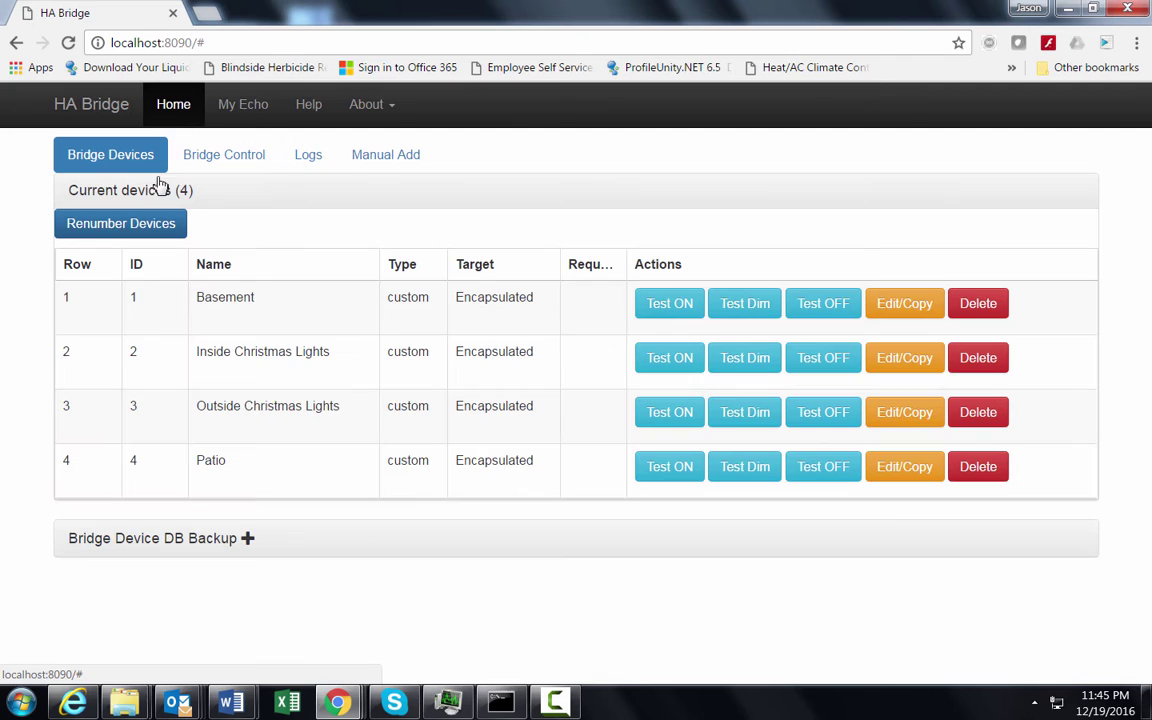
pyautogui.click(918, 312)
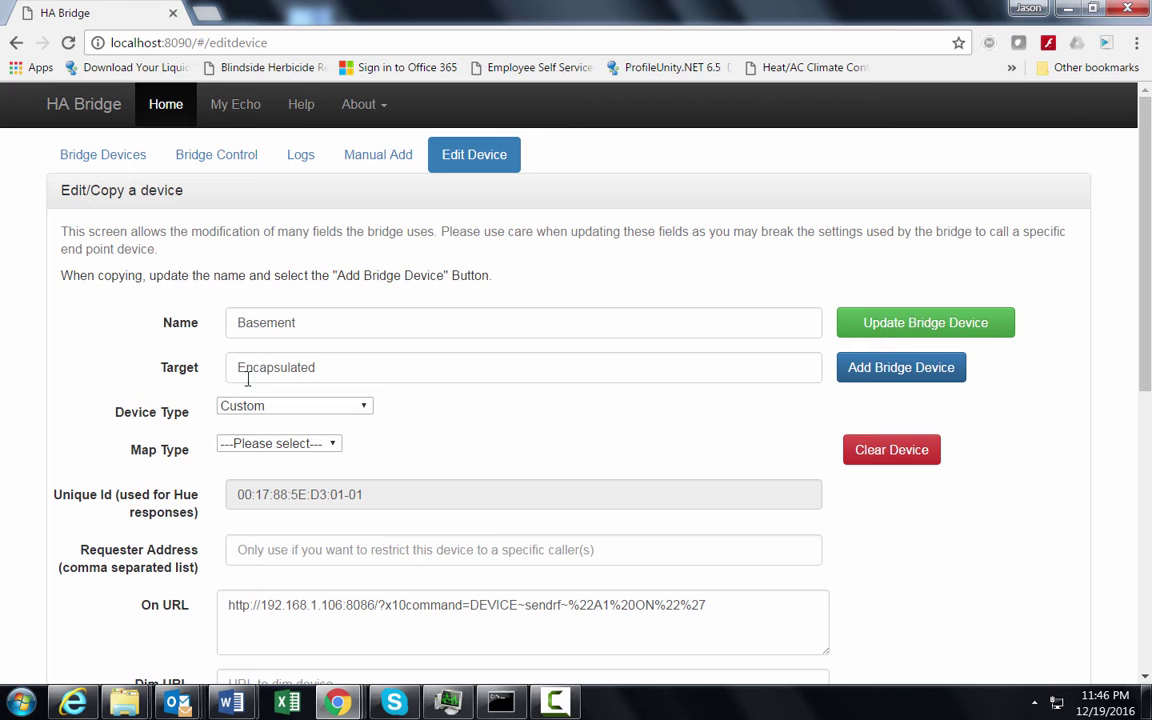
pyautogui.scroll(-2, 281, 375)
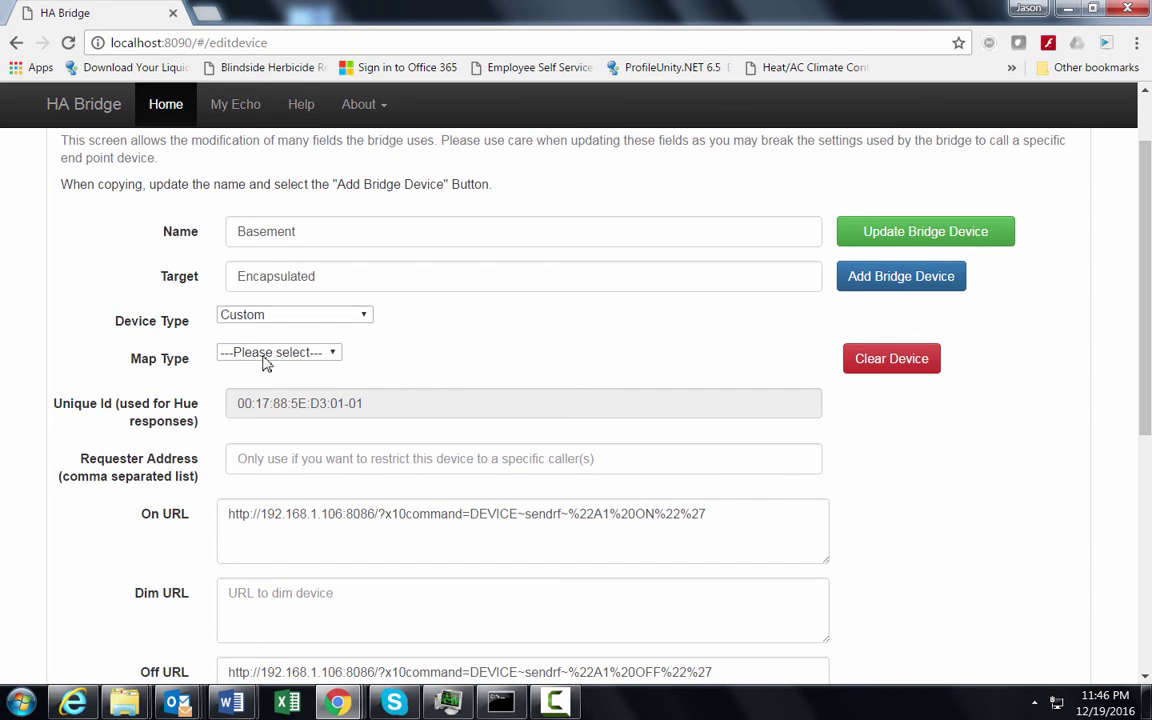
pyautogui.scroll(-2, 321, 380)
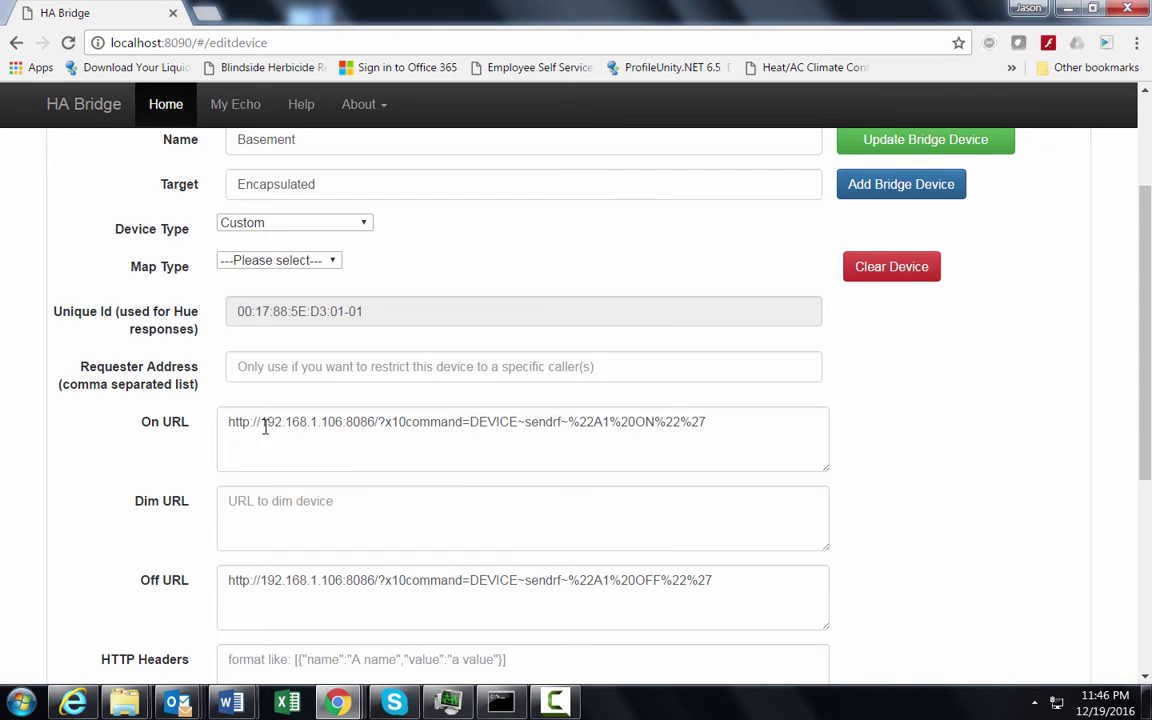
pyautogui.scroll(-2, 506, 404)
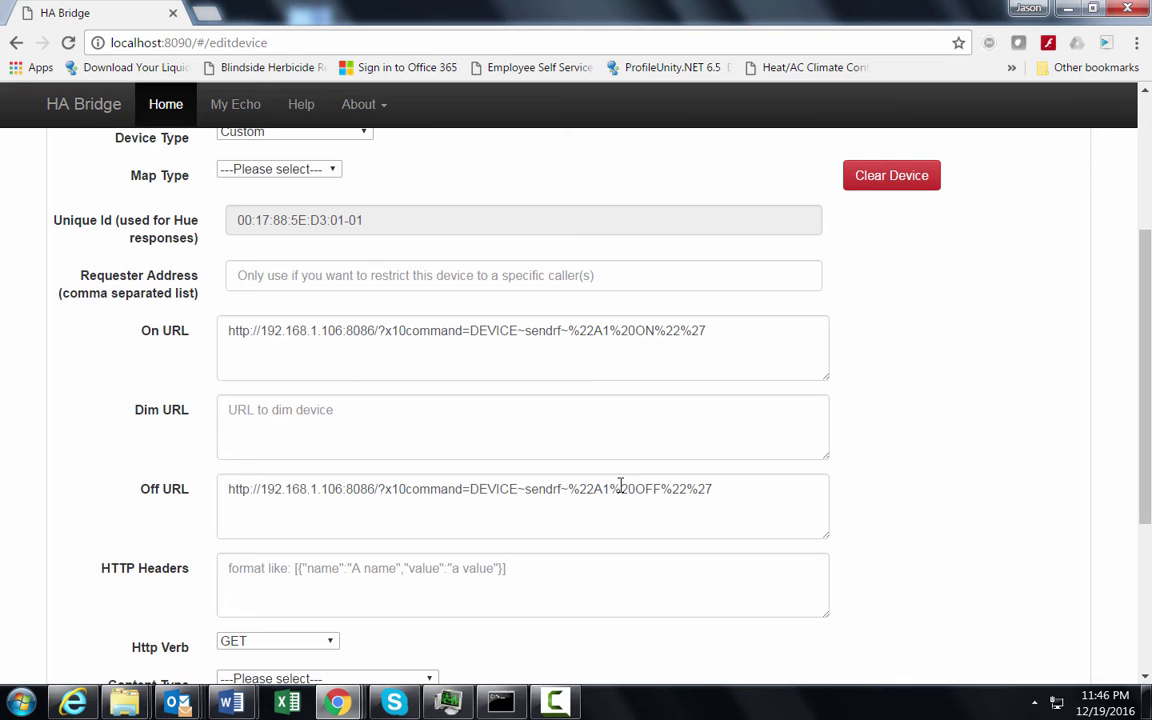
pyautogui.scroll(-1, 403, 570)
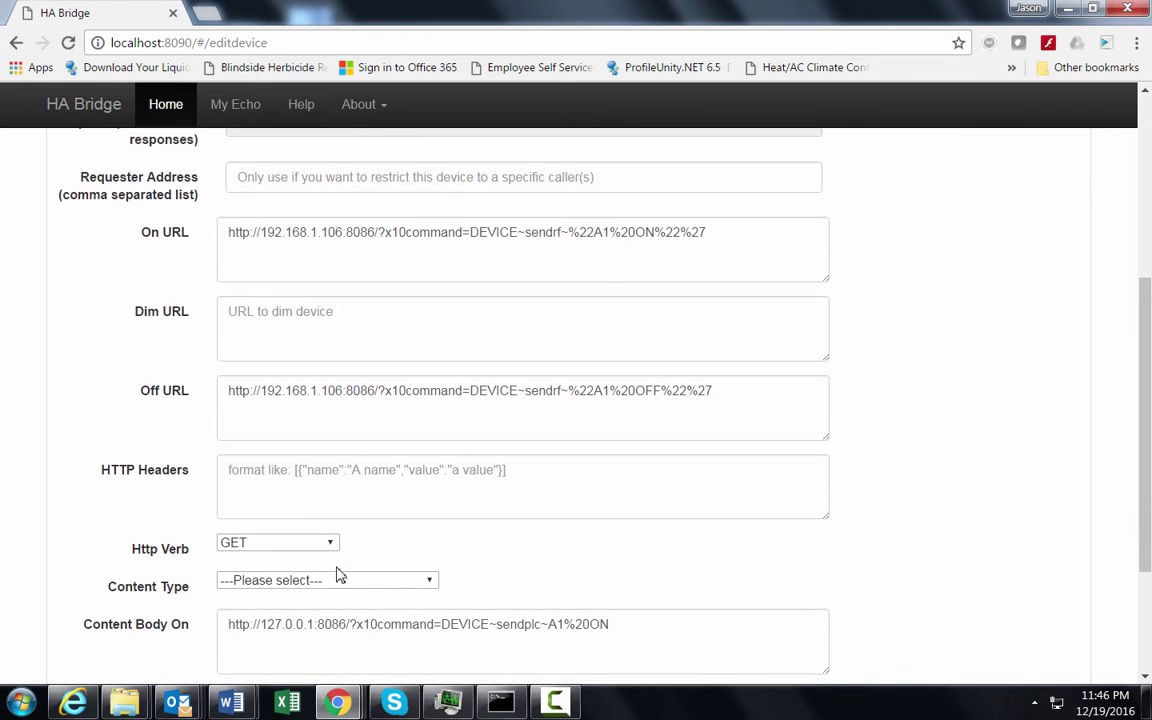
pyautogui.scroll(-1, 310, 565)
pyautogui.scroll(-1, 296, 553)
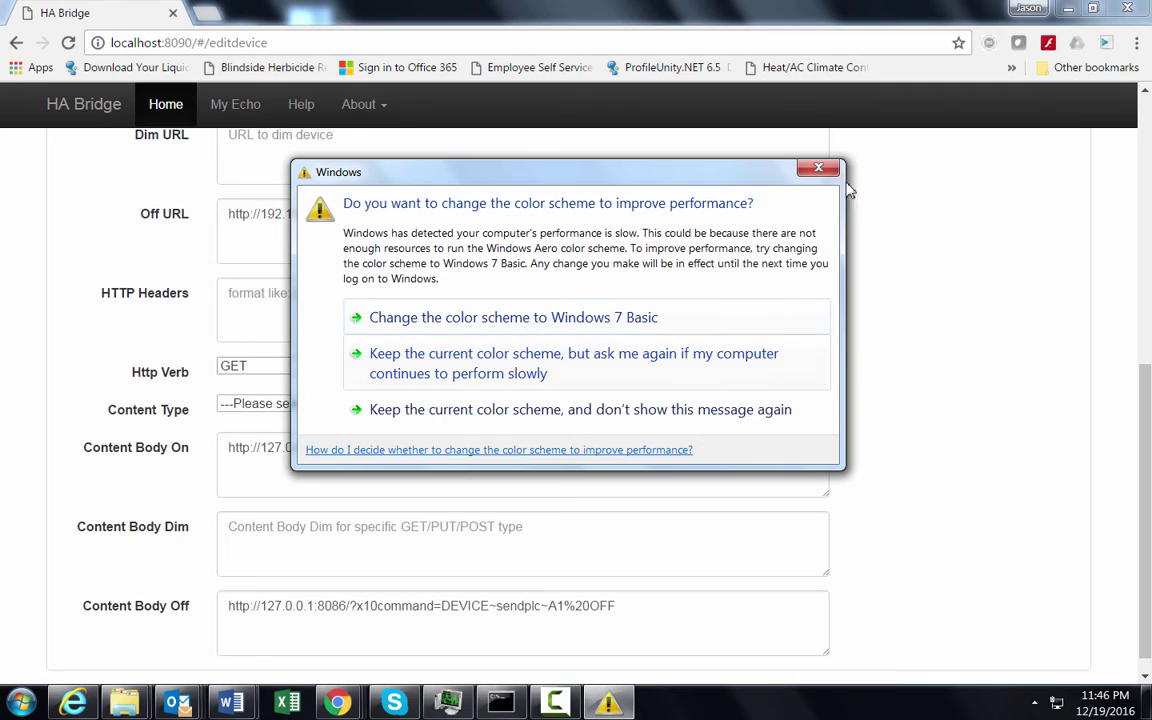
pyautogui.click(818, 167)
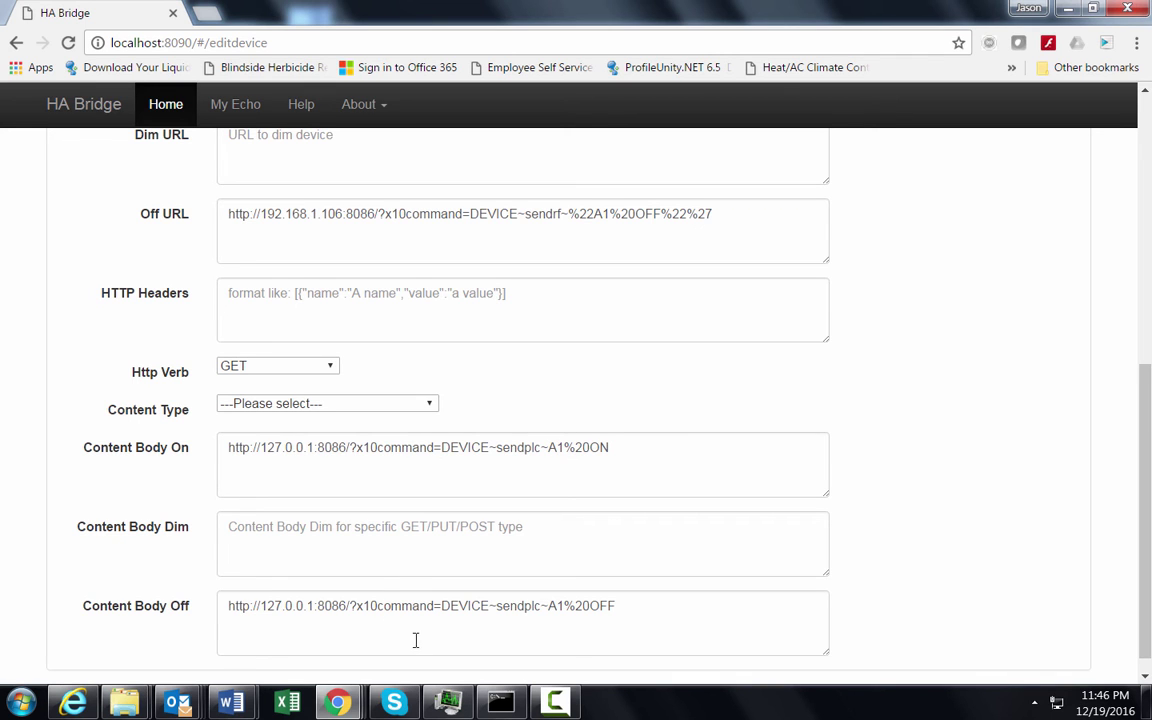
pyautogui.scroll(2, 435, 537)
pyautogui.scroll(3, 441, 451)
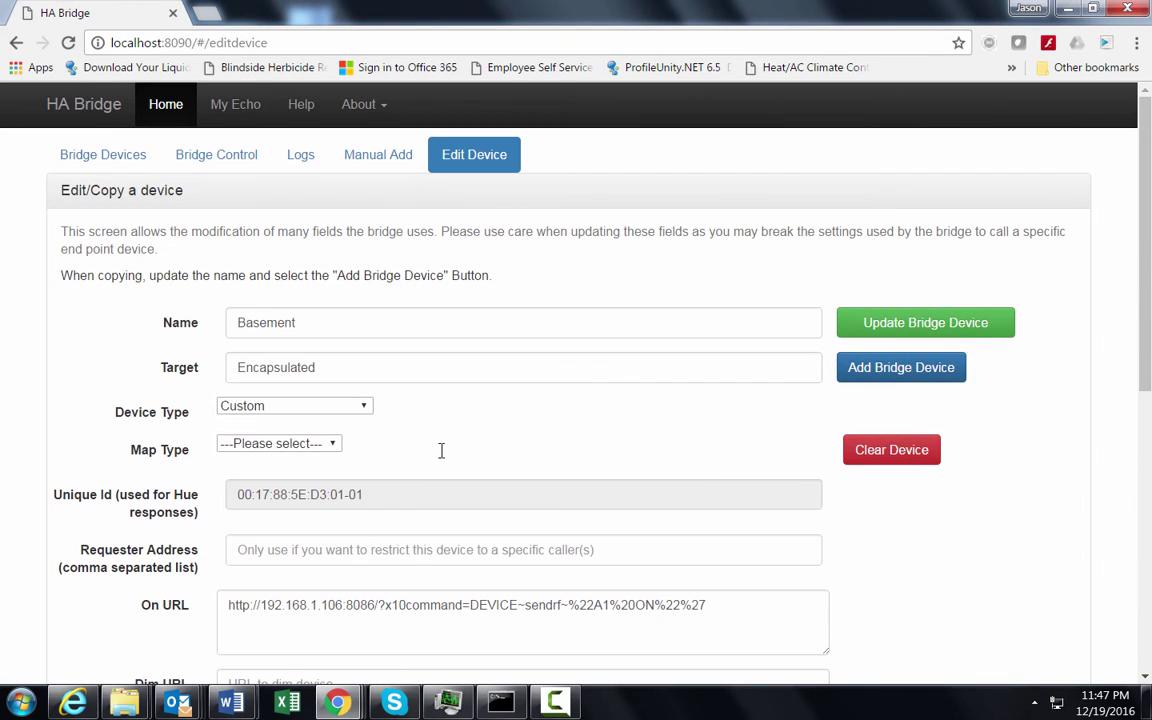
# View Bridge Control settings showing UPNP IP 192.168.1.106 and web server port 8090.
pyautogui.click(93, 158)
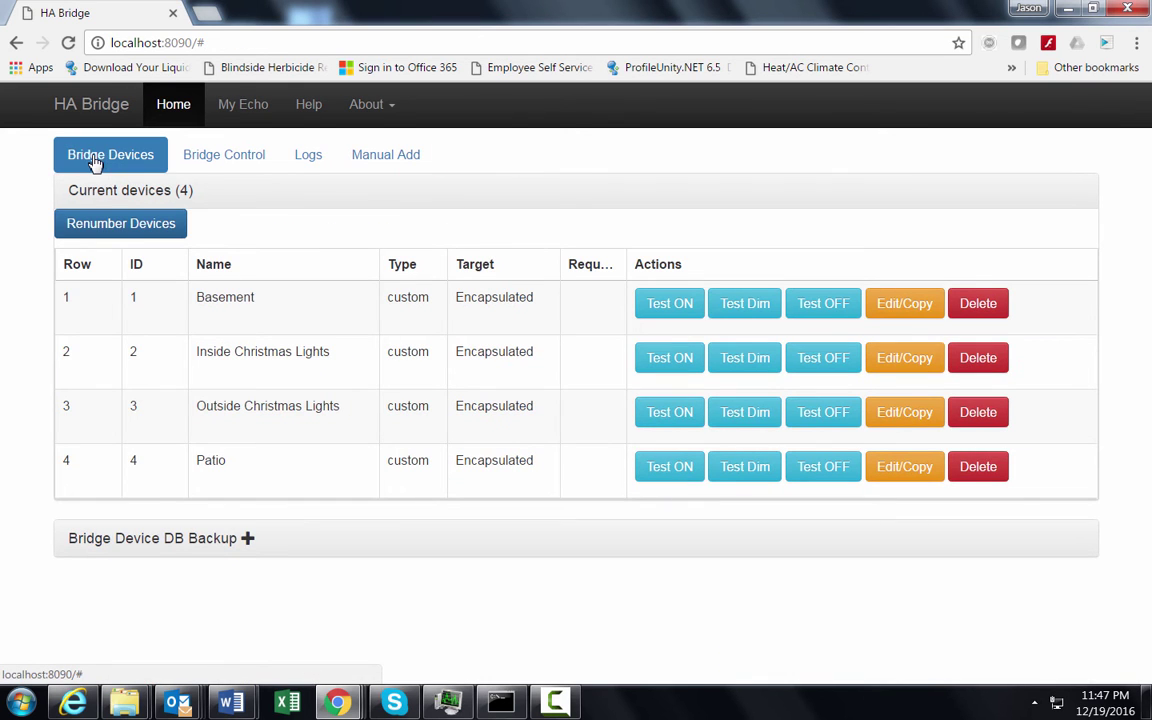
pyautogui.click(248, 163)
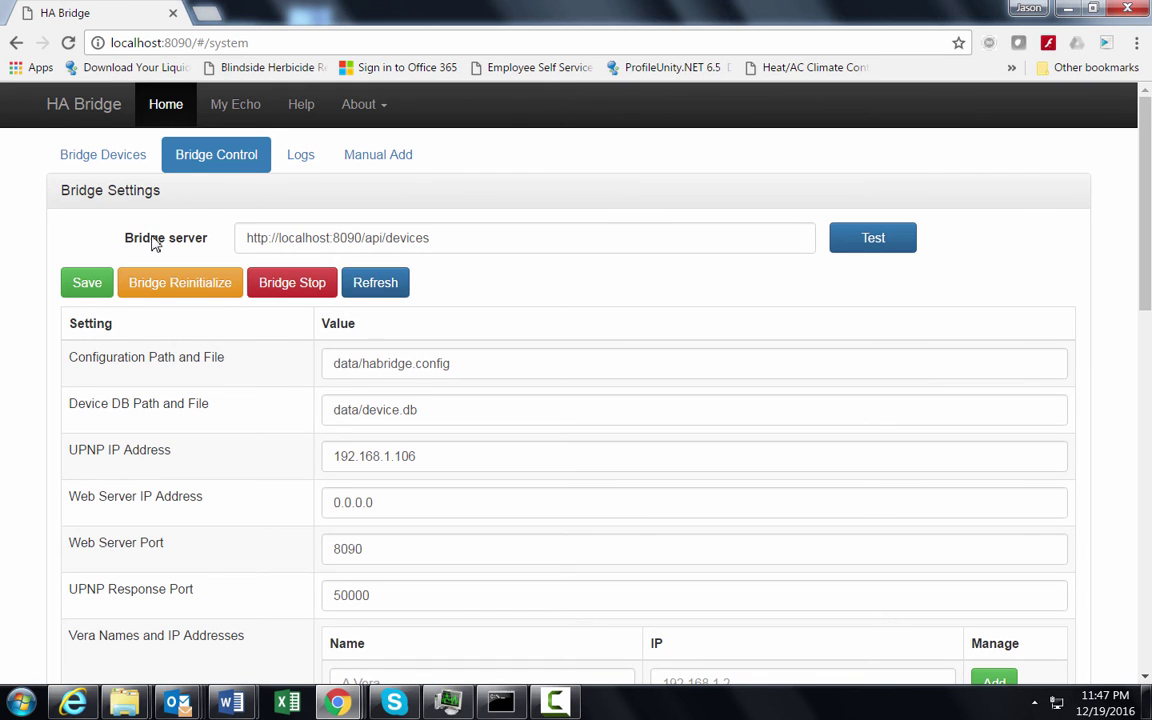
# Back on the device list, run Test ON then Test OFF for the Basement light.
pyautogui.click(110, 163)
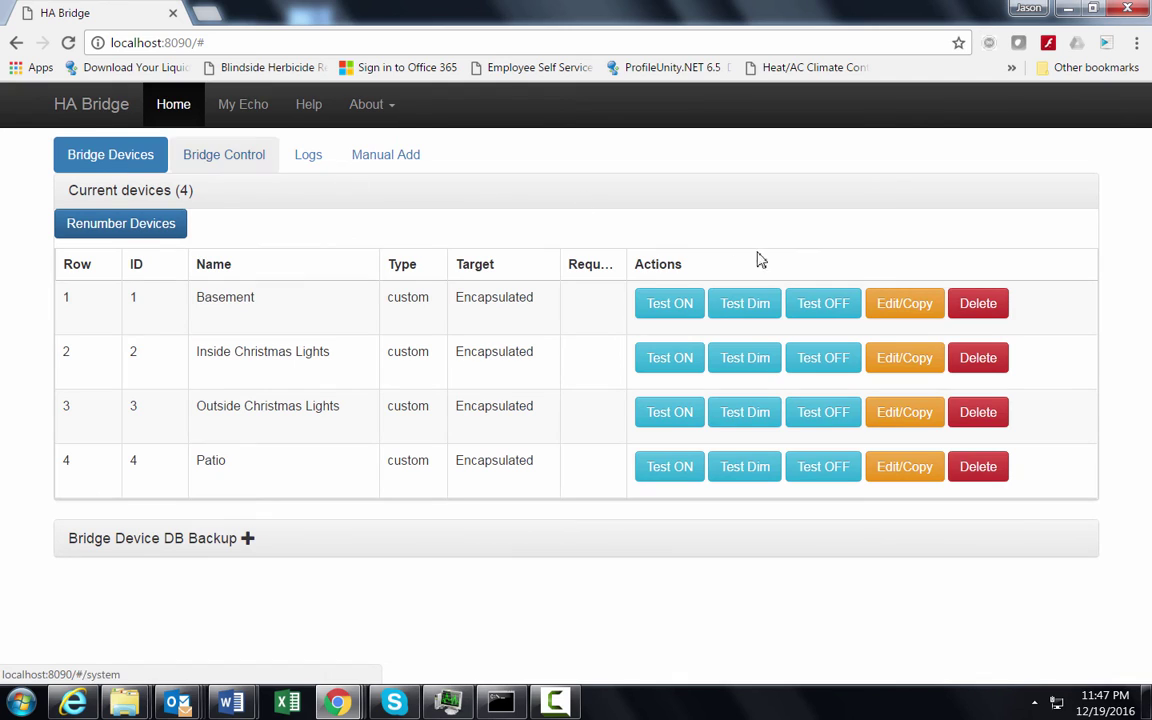
pyautogui.click(676, 311)
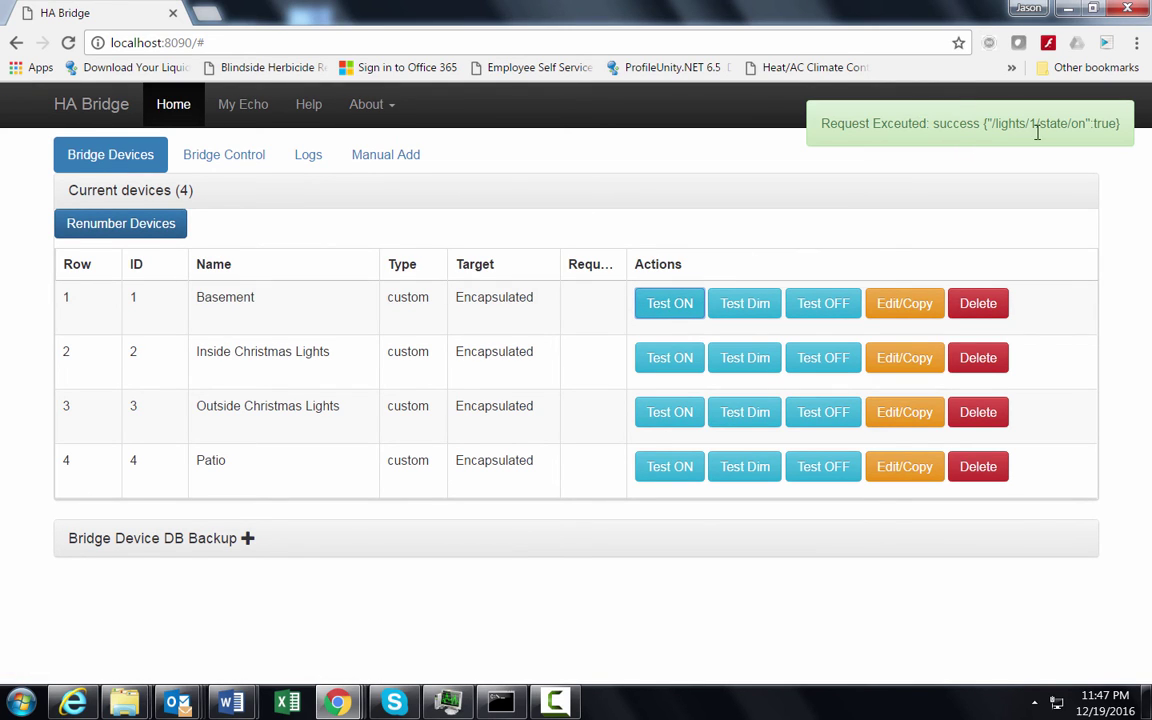
pyautogui.click(831, 311)
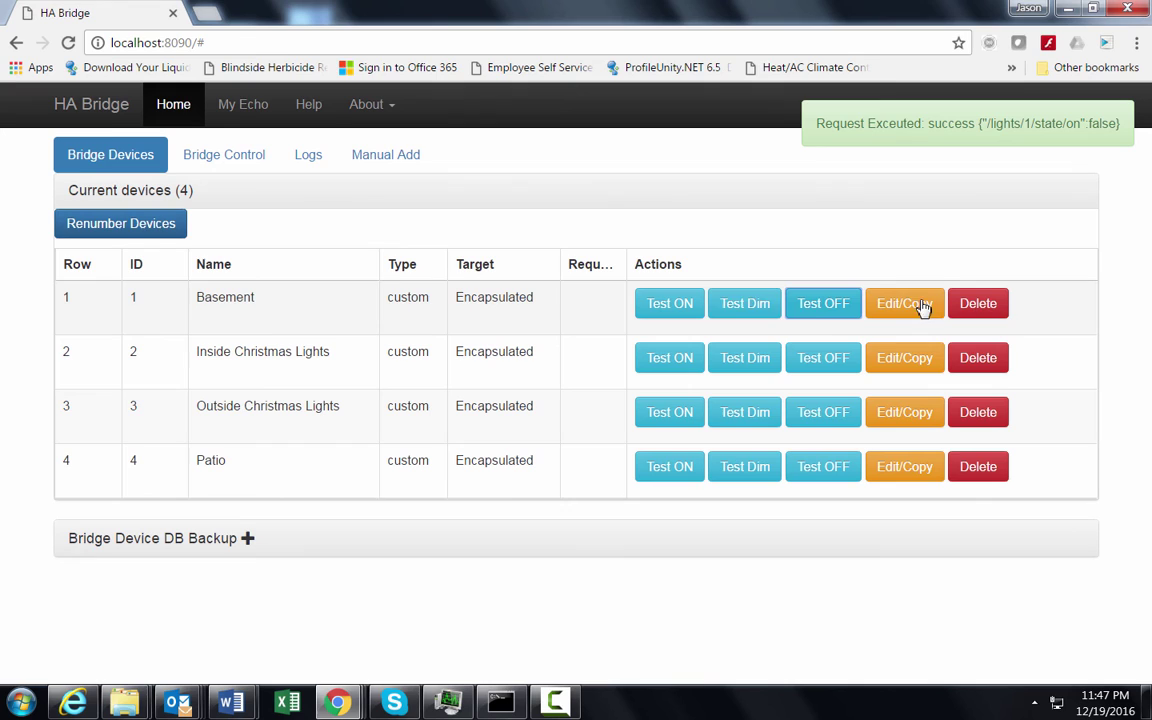